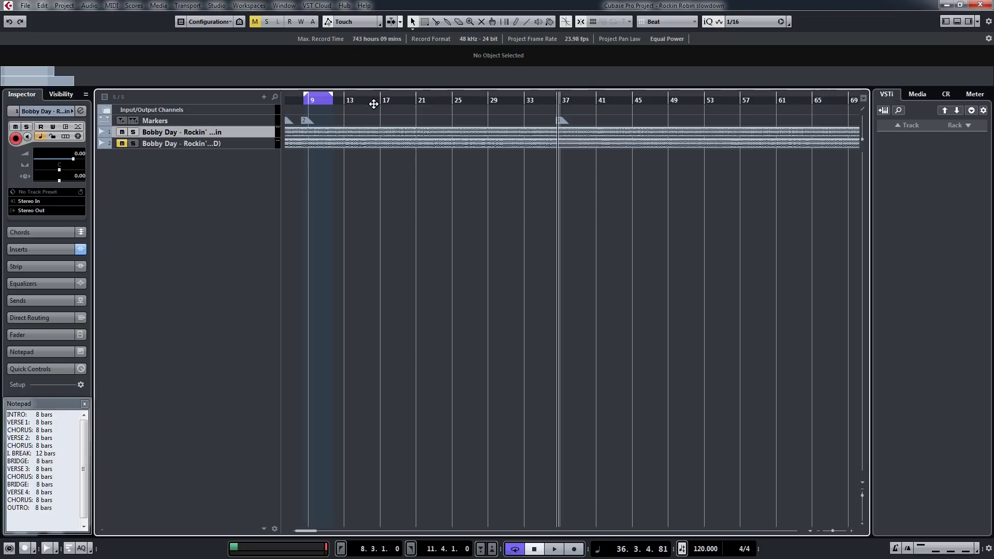
- Enlarge the waveform of the original Rockin' Robin track and place the playback position just before bar 6
left_click(308, 106)
left_click(306, 106)
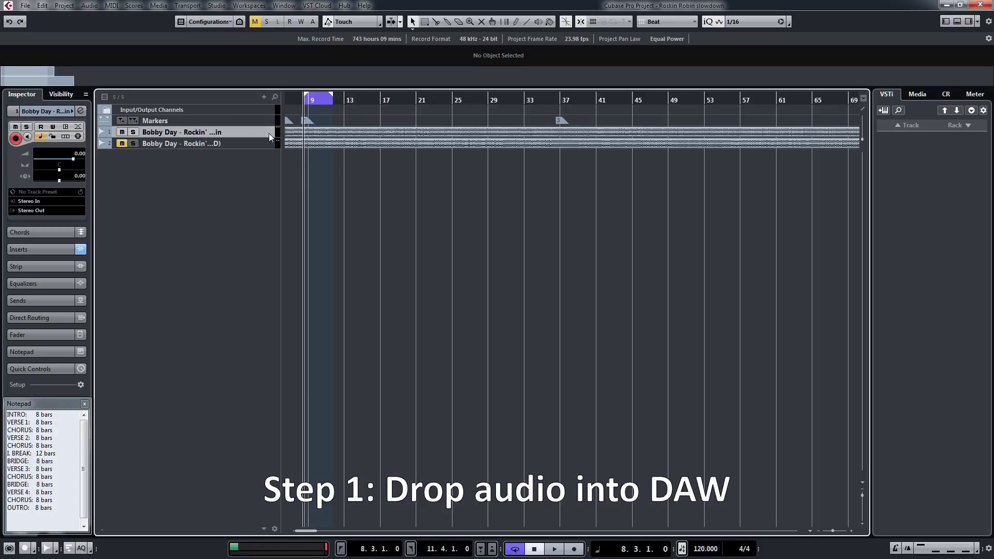
key("ctrl+e")
key("h")
key("h")
key("h")
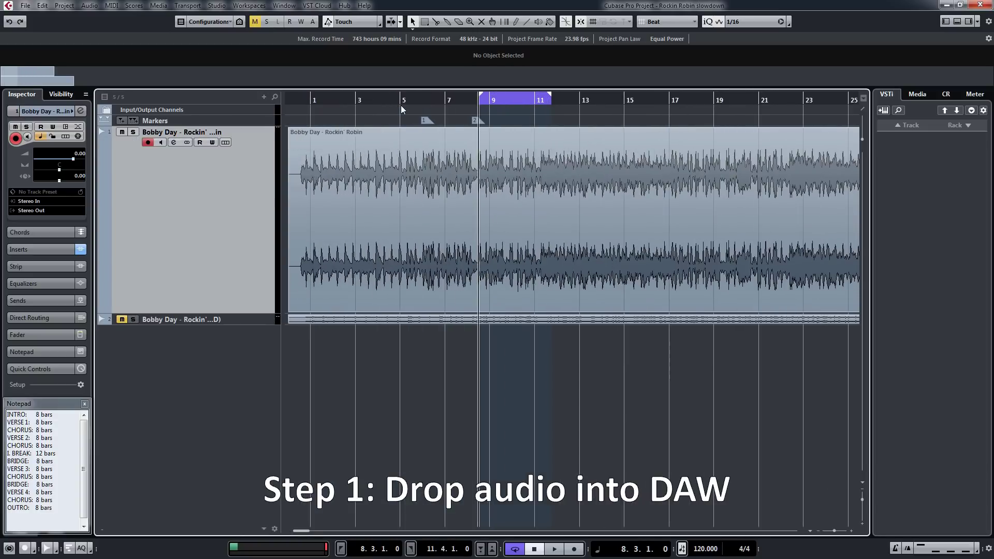
left_click(422, 99)
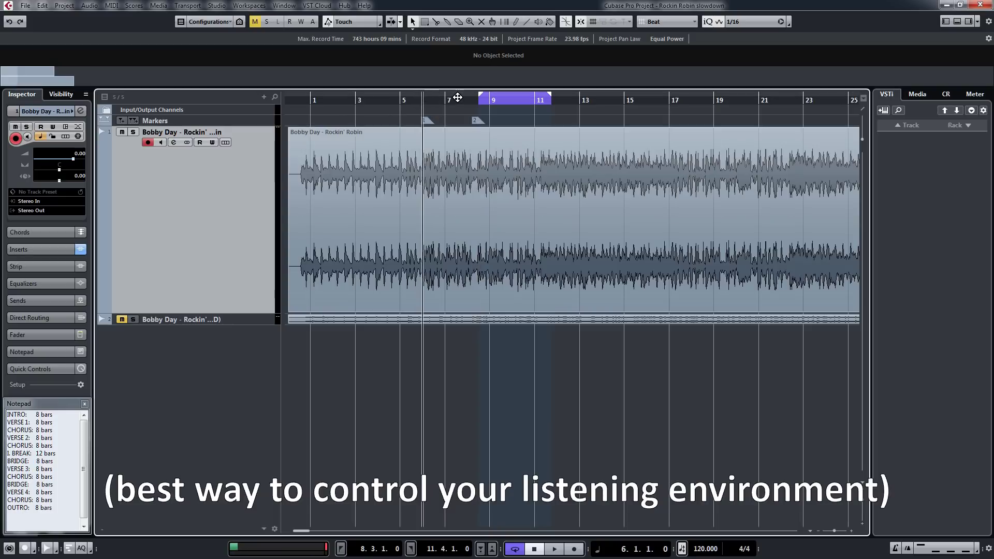
key("KP_1")
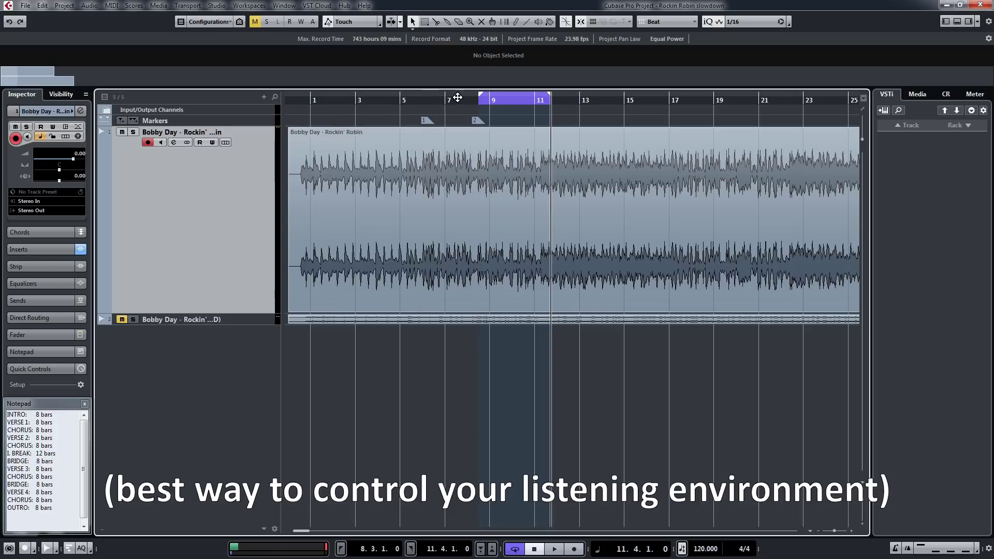
left_click(420, 100)
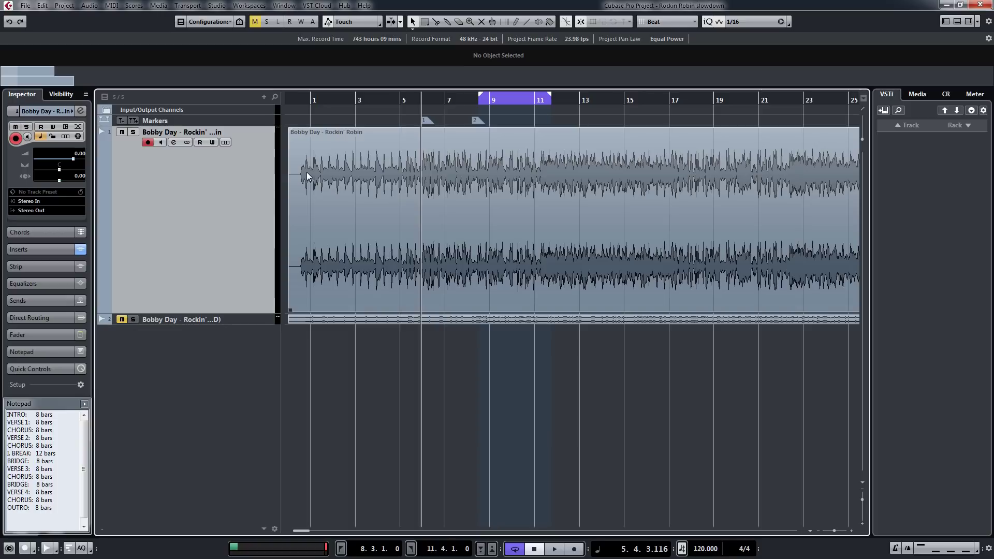
- Collapse the original track, enlarge the second Rockin' Robin track to show its full length and select its audio event
key("z")
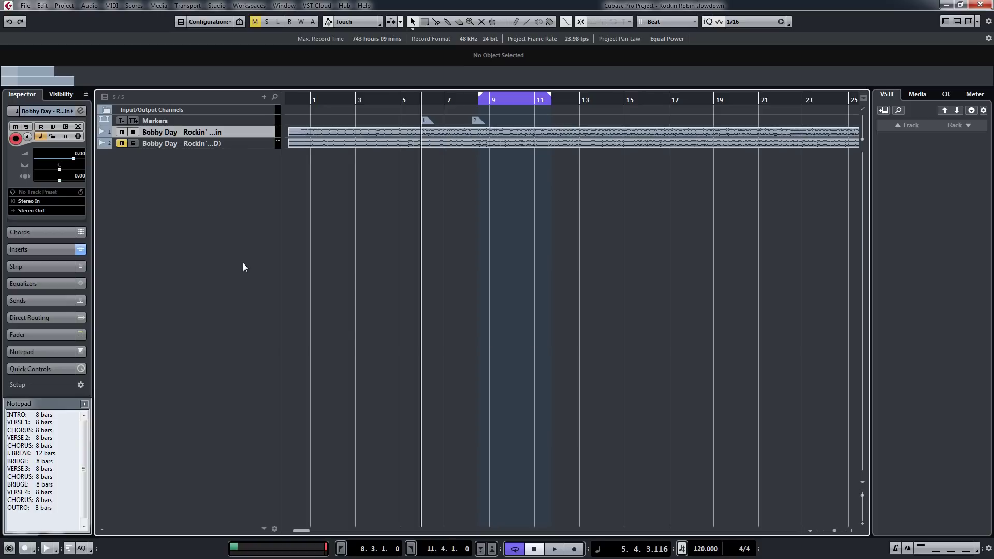
left_click(256, 145)
key("z")
key("g")
key("g")
key("g")
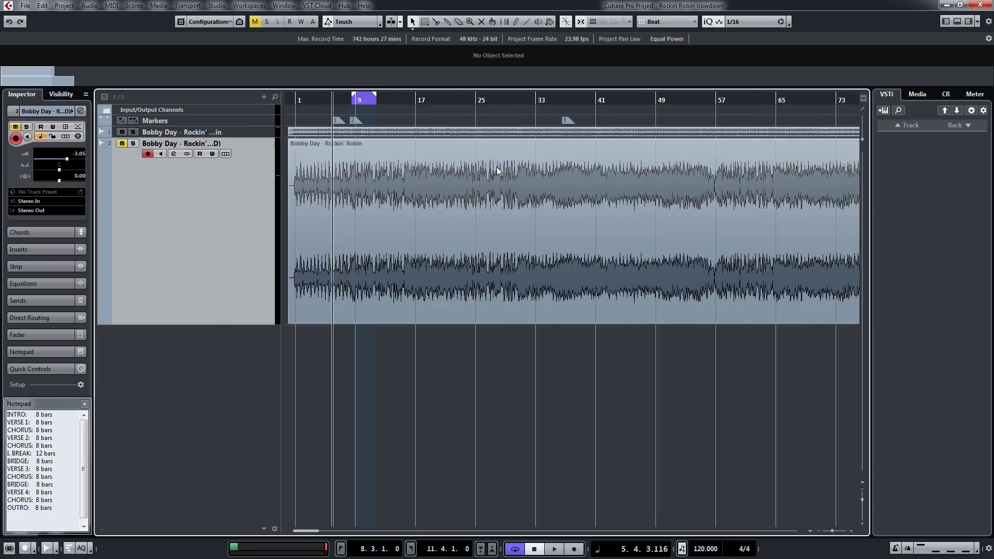
key("g")
key("g")
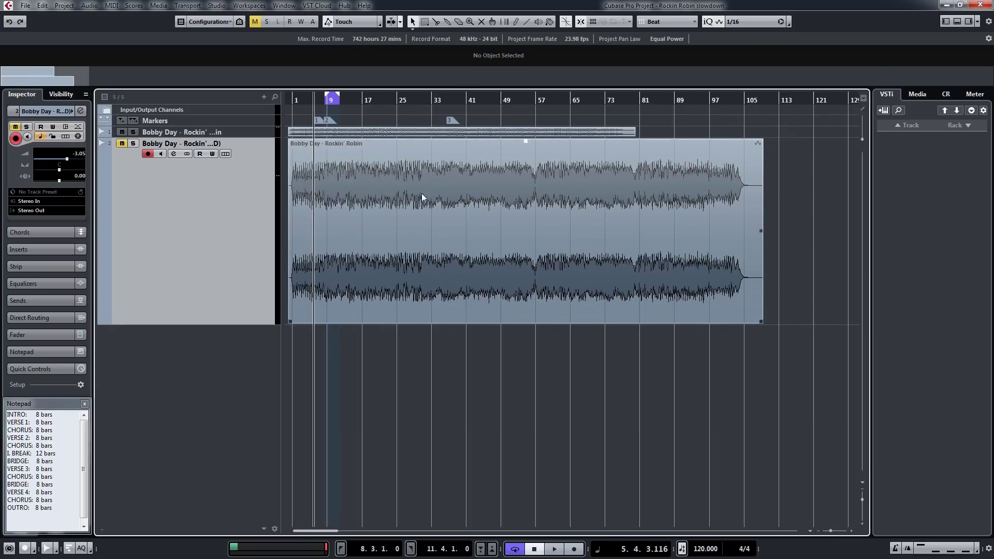
left_click(760, 322)
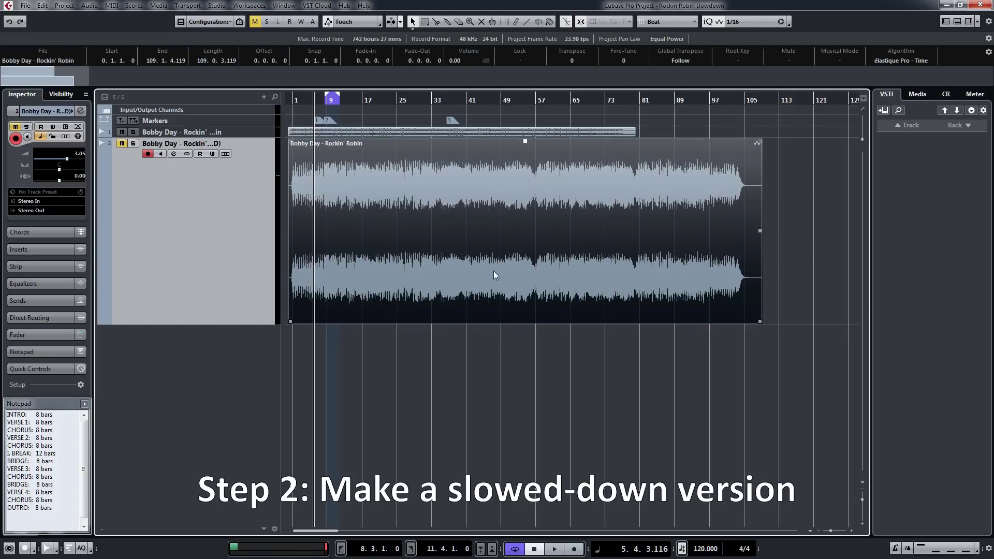
- Select the original track, deselect the audio event and play a short passage from just before bar 6
left_click(267, 133)
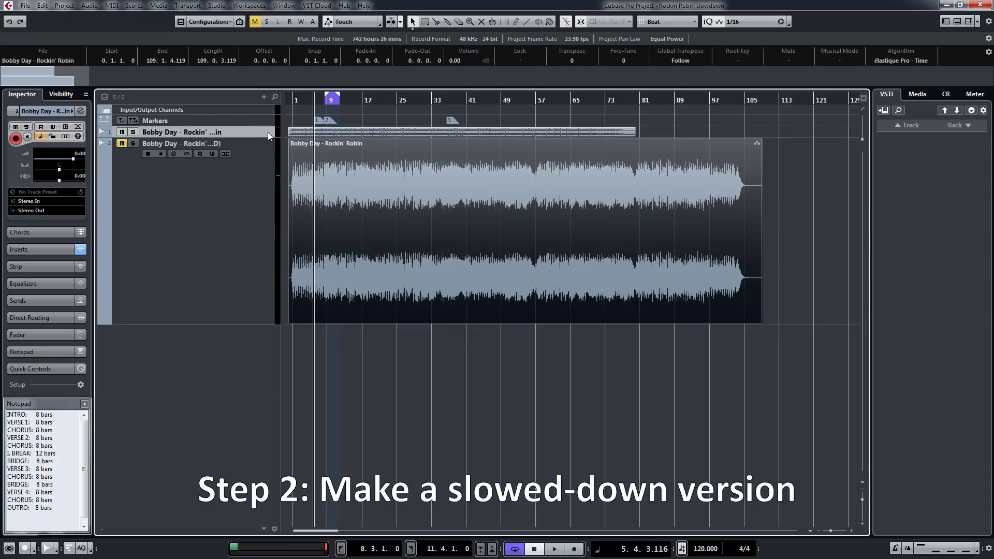
left_click(539, 356)
key("space")
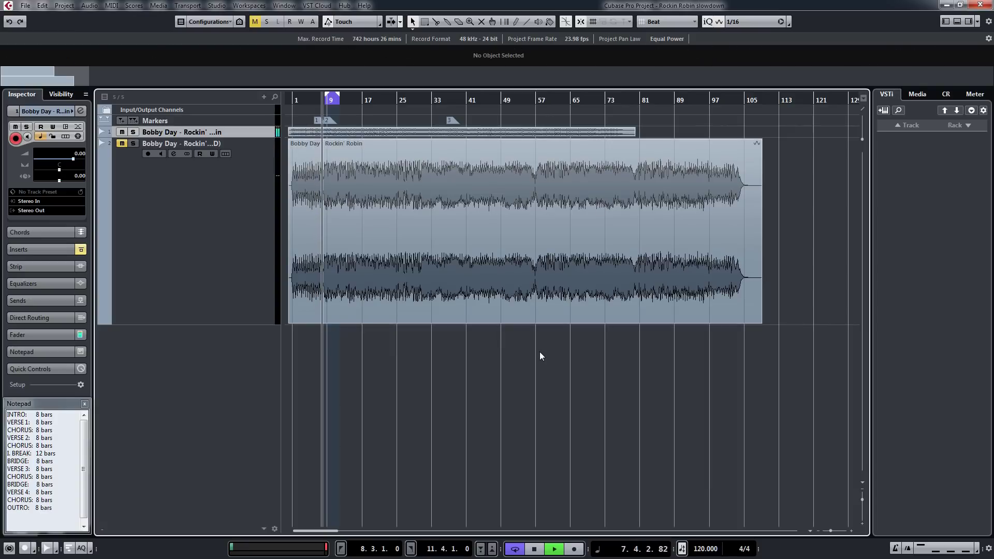
key("space")
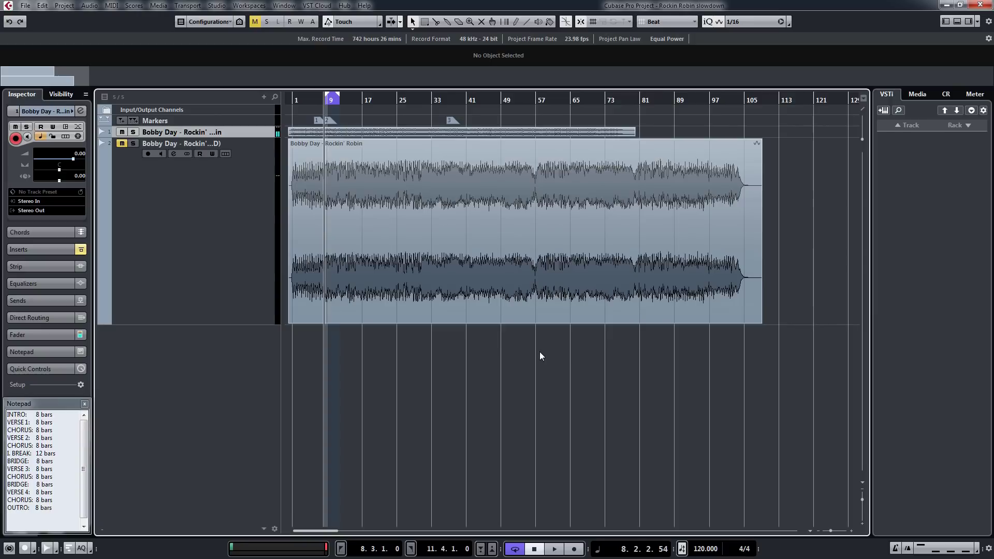
- Mute the original track, unmute the second one, and play it briefly from about bar 8 with cycling turned off
left_click(212, 297)
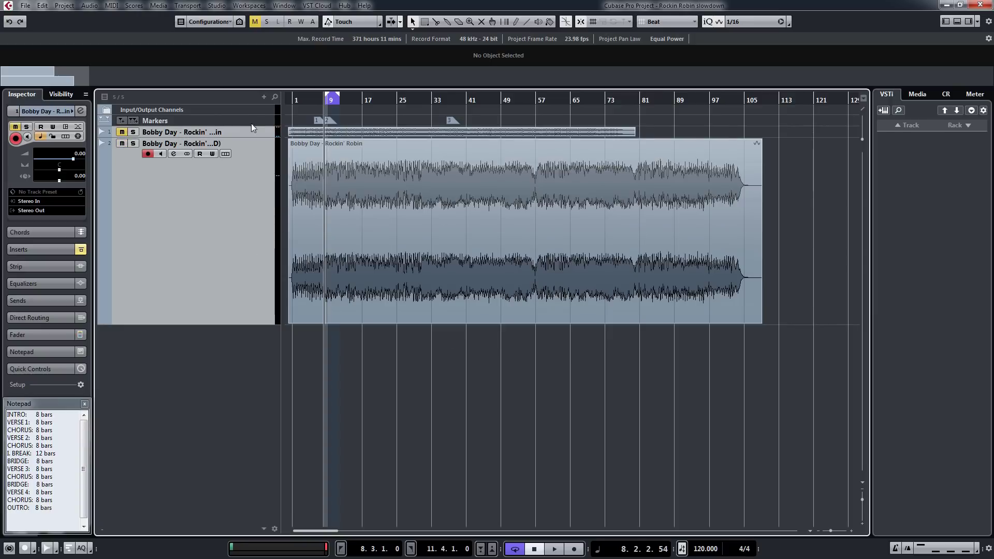
left_click_drag(418, 97, 420, 102)
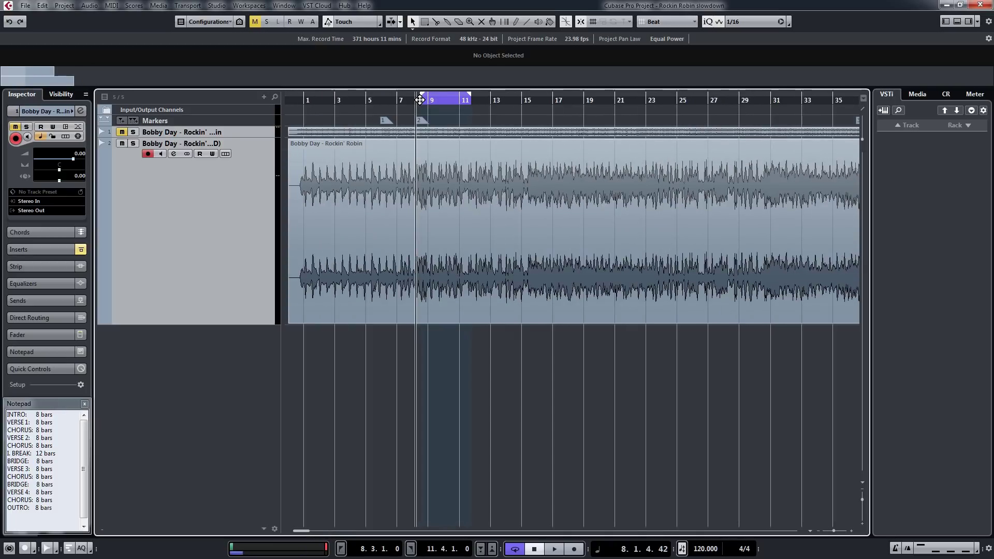
key("space")
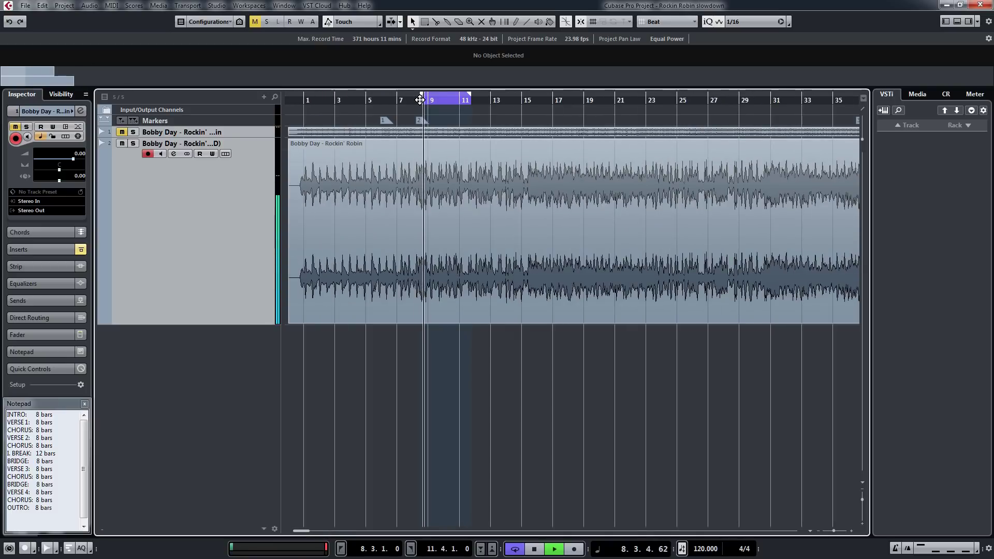
left_click(450, 94)
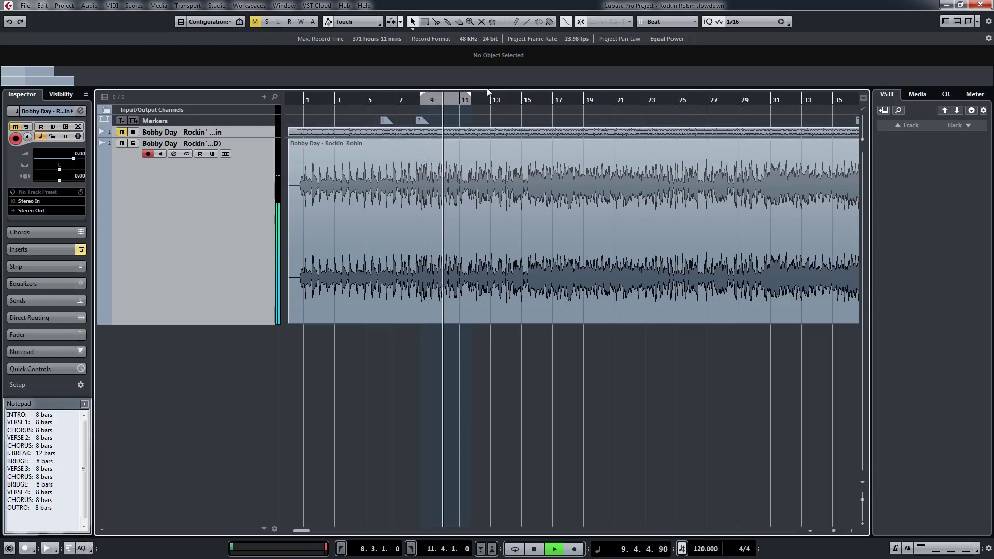
key("space")
- Collapse the tracks, fit the whole project in view and display the sticky note with the song form over it
left_click(293, 191)
key("Down")
key("Up")
key("shift+f")
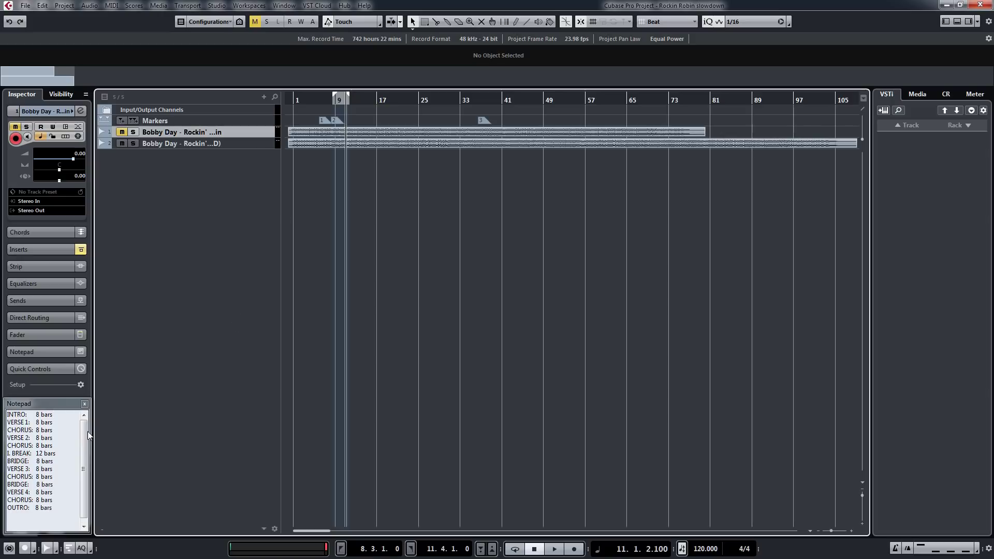
left_click(7, 414)
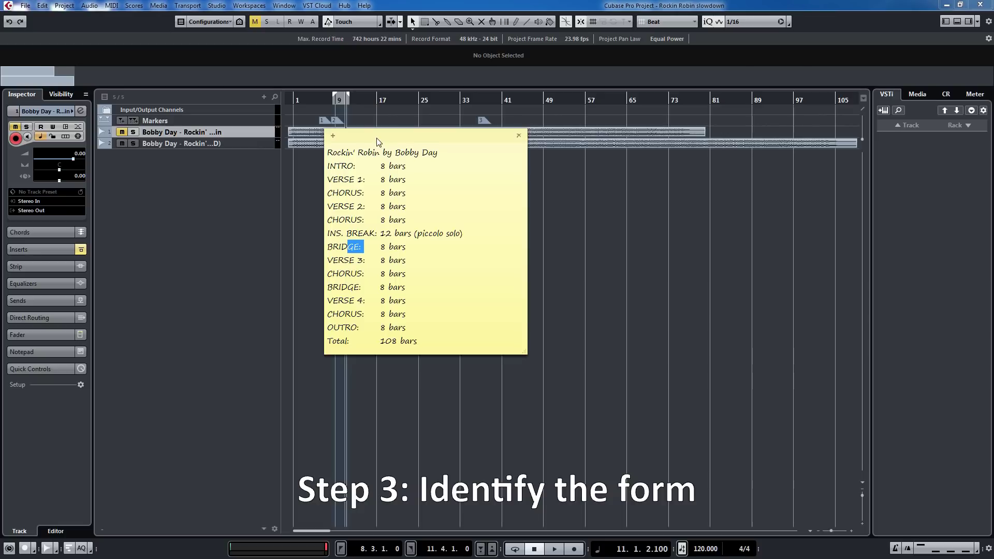
left_click_drag(377, 137, 313, 115)
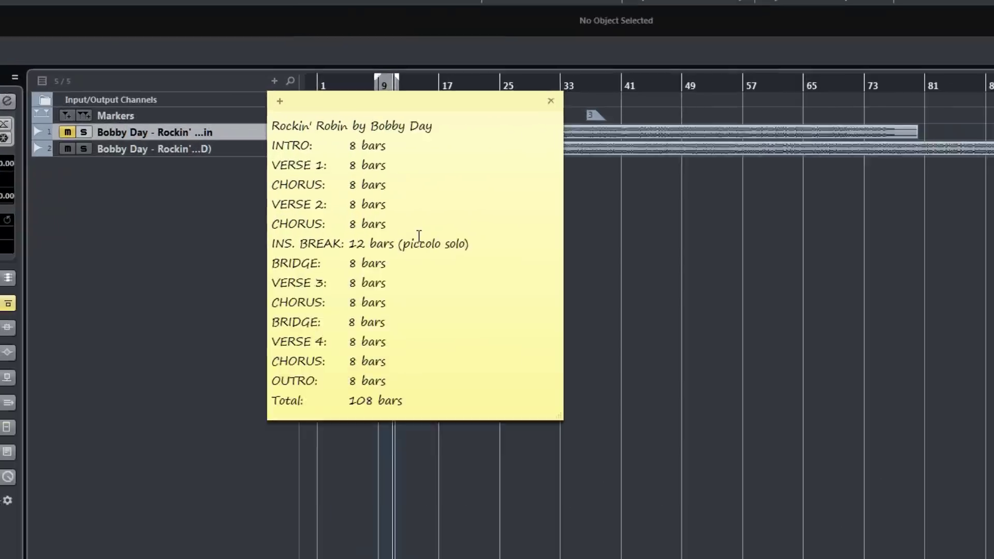
- Examine the song-form note, reading each section and its bar count from the intro to the total
left_click(362, 201)
key("Up")
key("Up")
key("Left")
key("Up")
key("Left")
key("Up")
key("Left")
key("Left")
key("Down")
key("Left")
key("Left")
key("Up")
key("Right")
key("Down")
key("Left")
key("Right")
key("Right")
key("Right")
key("Right")
key("Right")
key("Down")
key("Left")
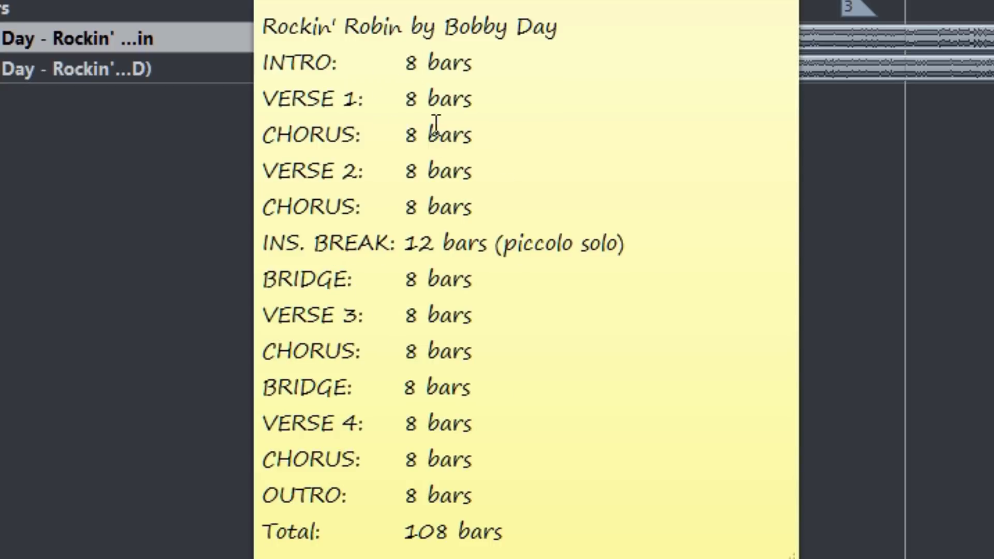
left_click(433, 206)
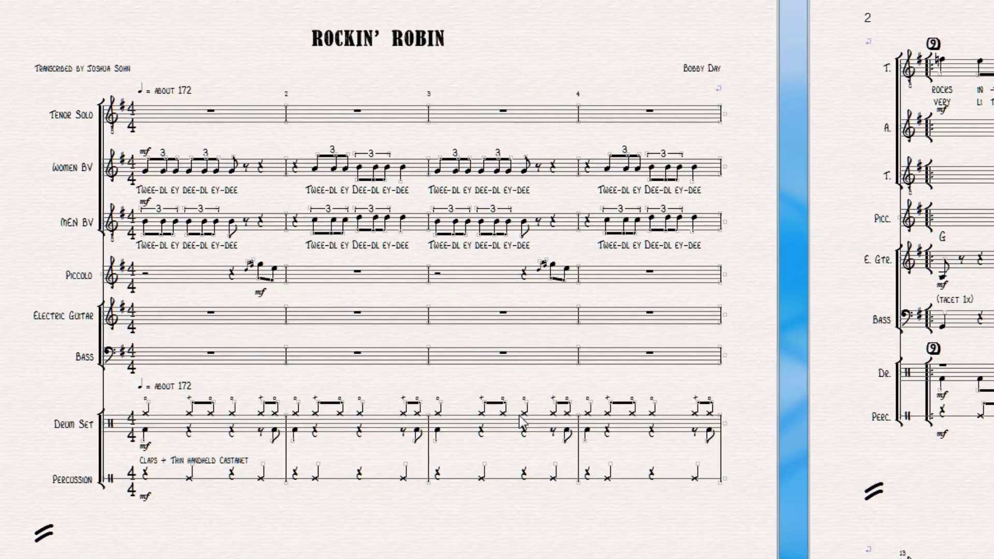
- In the Rockin' Robin score in Sibelius, examine the drum set part in bars 1–4 and the percussion part in bars 1–2
left_click(165, 428)
left_click(352, 432)
left_click(461, 430)
left_click(613, 428)
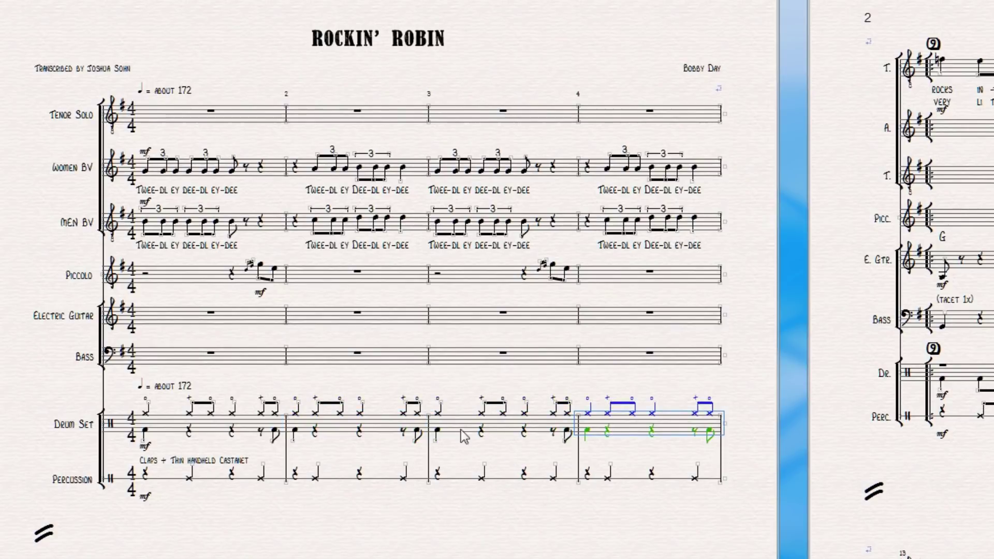
left_click(156, 432)
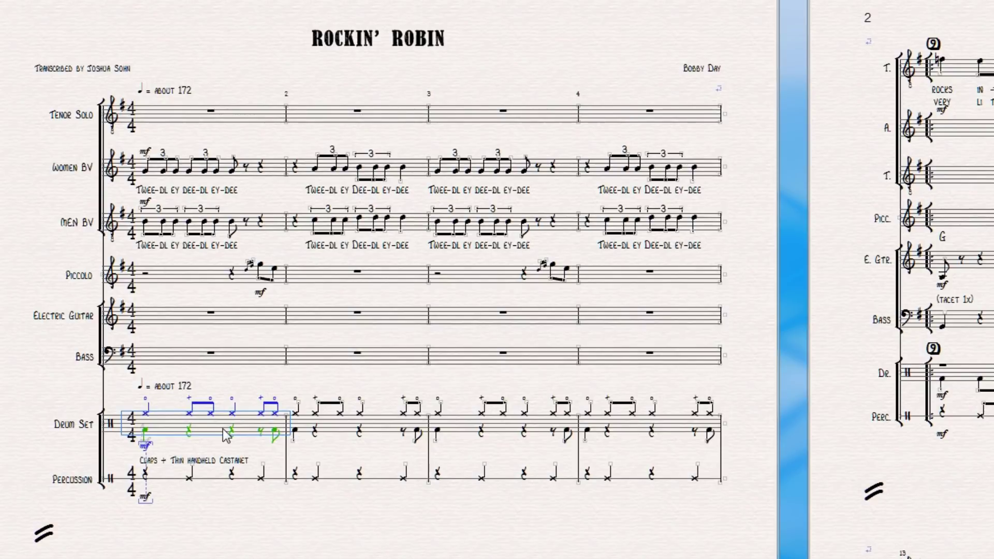
left_click(351, 433)
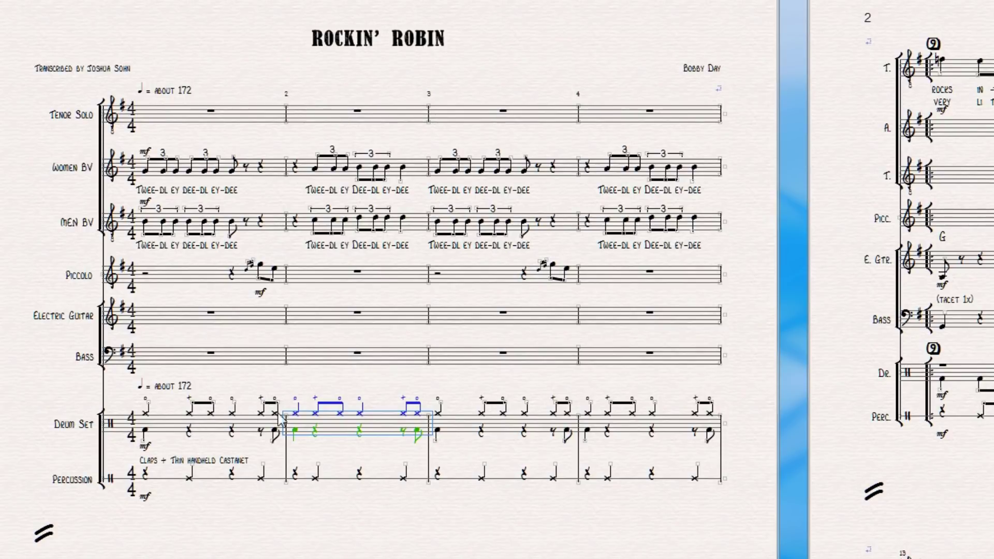
left_click(184, 479)
left_click(349, 480)
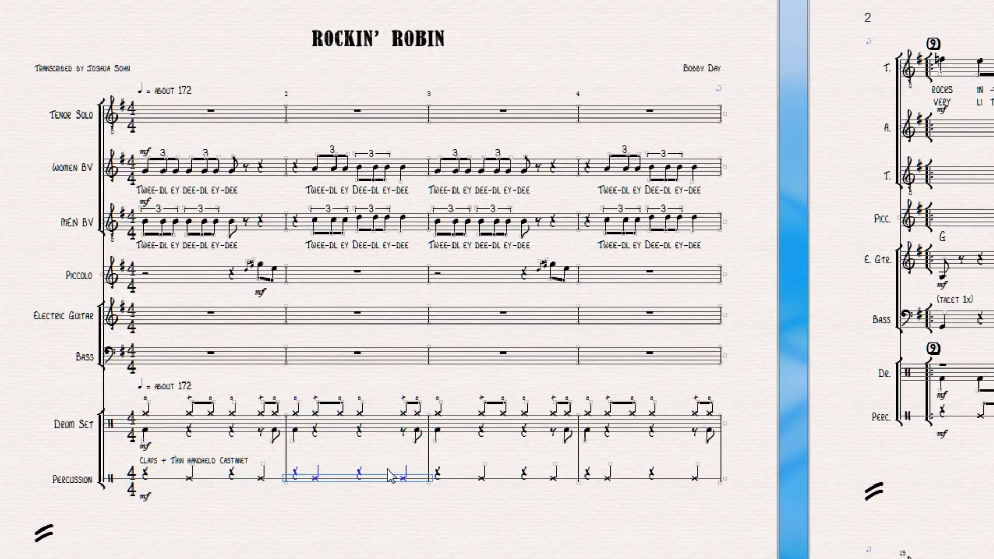
- Play the score from the Tenor Solo's first bar through the eight-bar intro into bar 9, and stop there
left_click(174, 114)
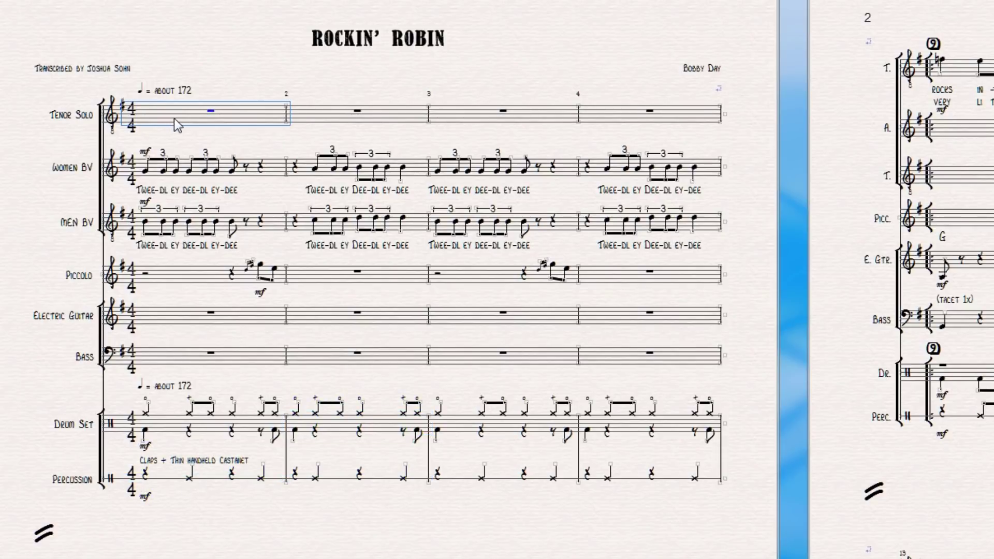
left_click(283, 86)
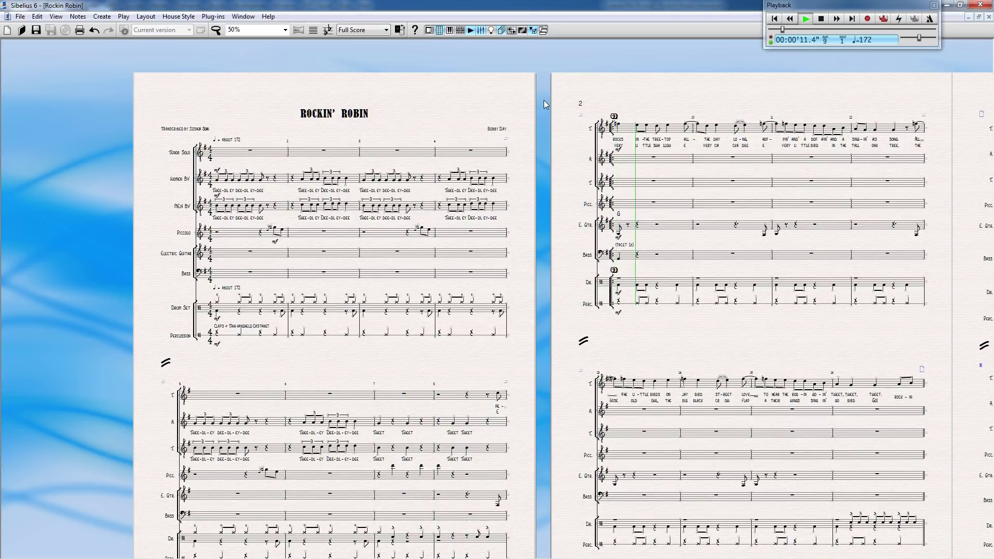
key("ctrl+equal")
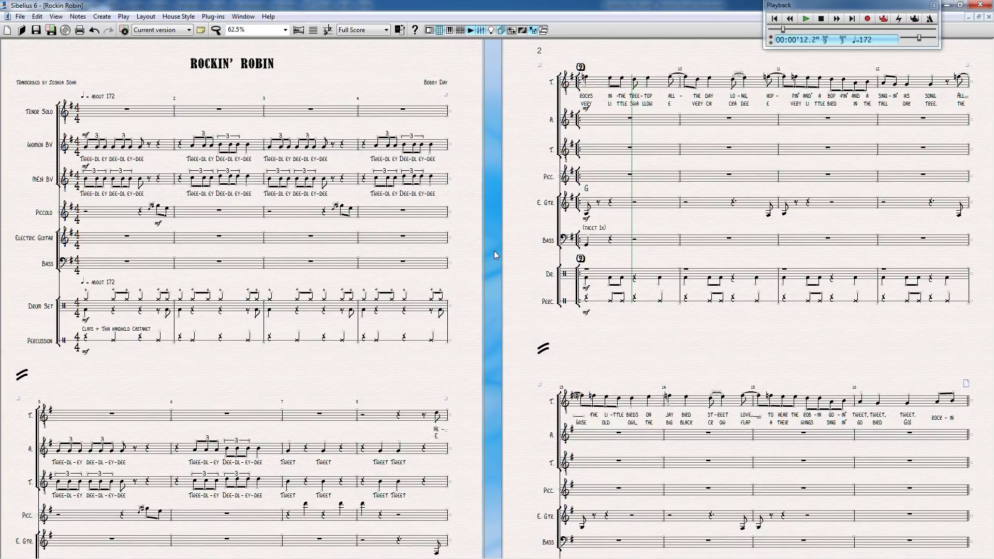
- Look over the first three pages of the score, covering the intro, verse and chorus, and return to page 2
left_click_drag(495, 335, 536, 398)
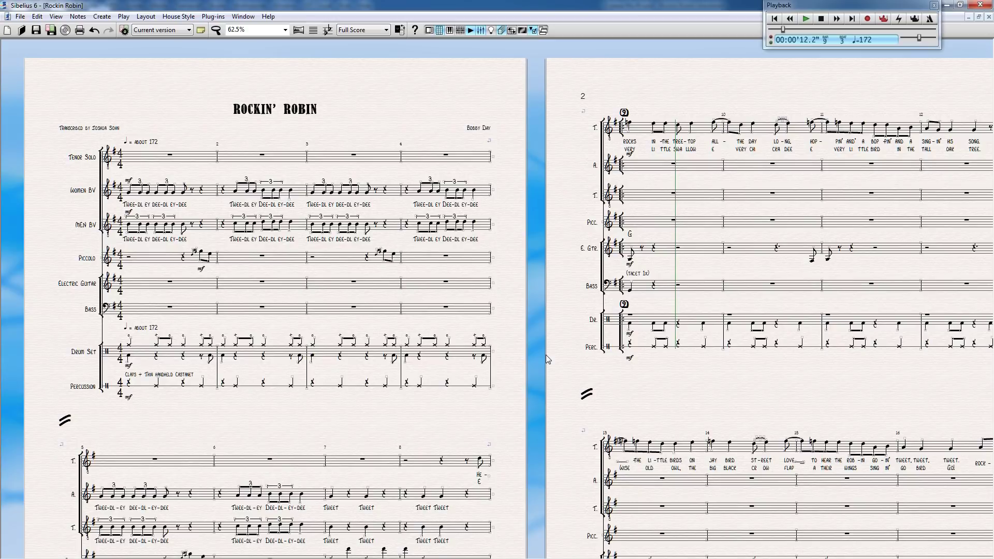
left_click_drag(536, 433, 286, 421)
left_click_drag(502, 402, 403, 392)
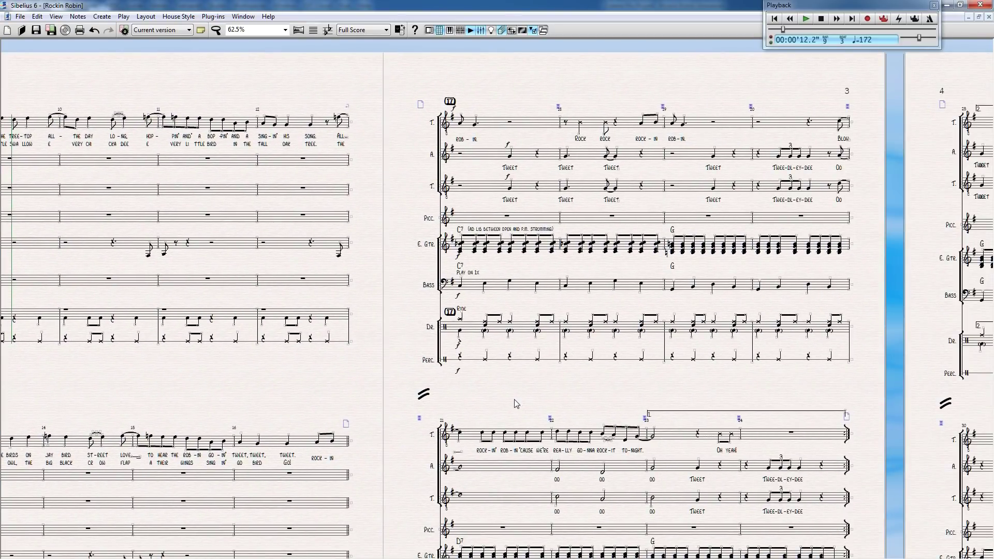
key("ctrl+Home")
left_click_drag(467, 433, 595, 345)
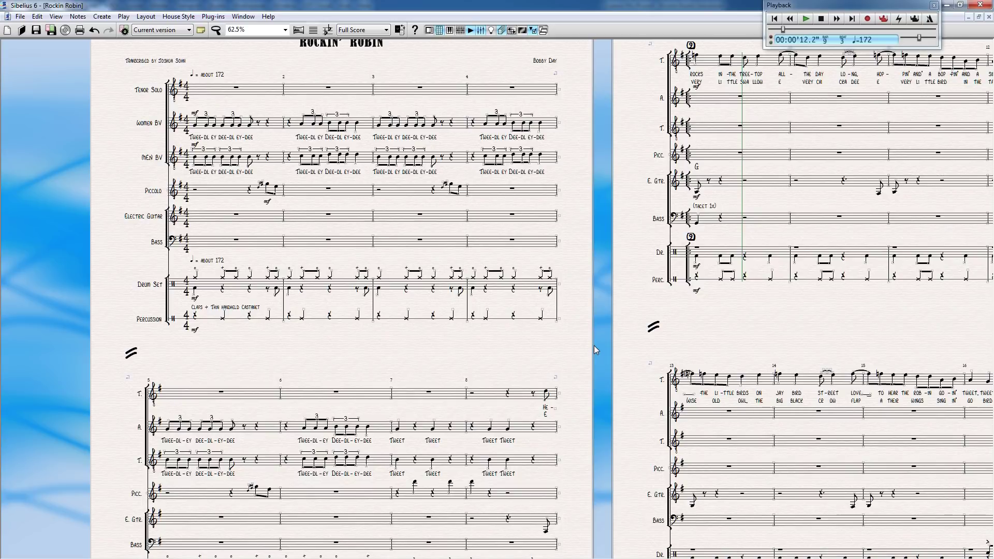
left_click_drag(594, 345, 396, 343)
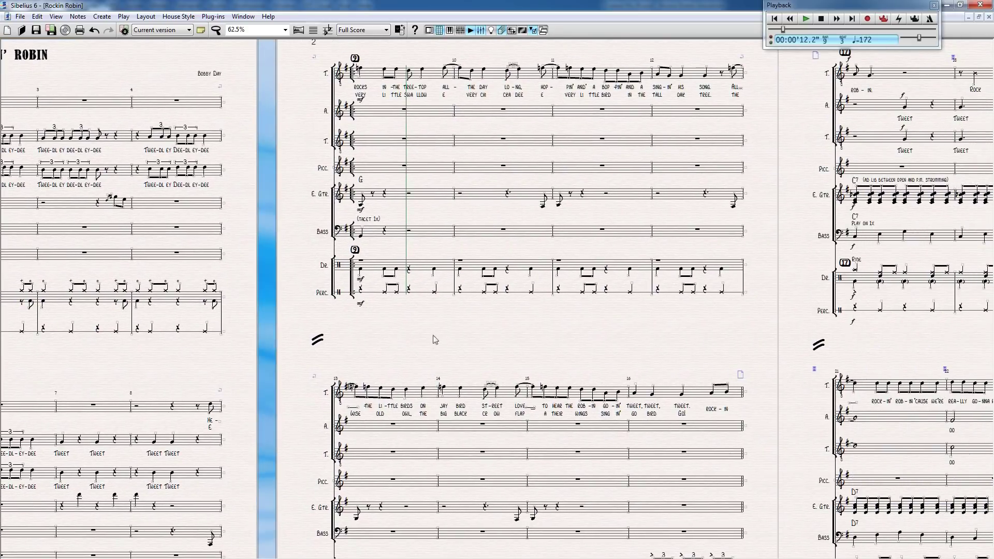
- Review the remaining pages up to the coda on page 10, and go back to pages 6 and 7
key("Page_Down")
key("Page_Down")
key("Page_Down")
key("Page_Down")
key("Page_Down")
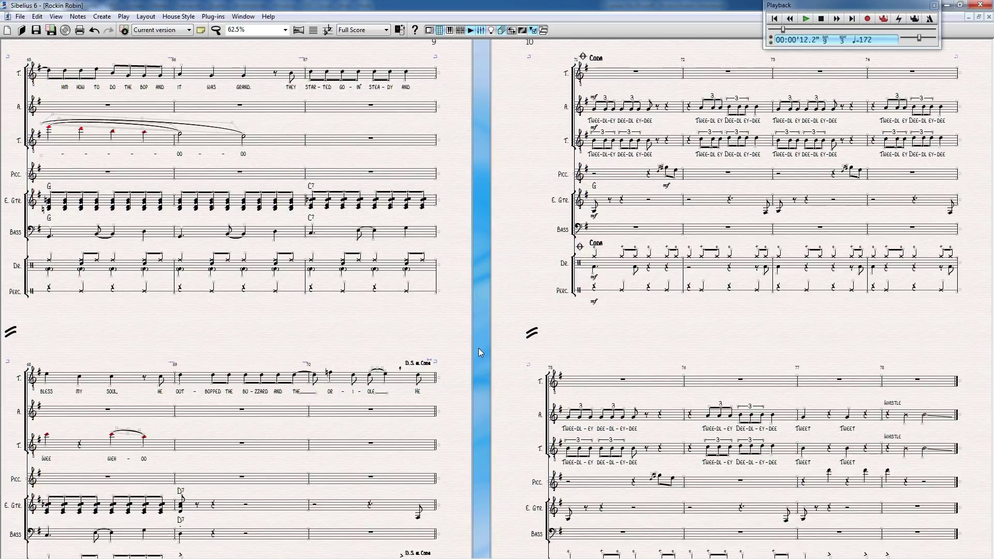
key("Page_Up")
key("Page_Up")
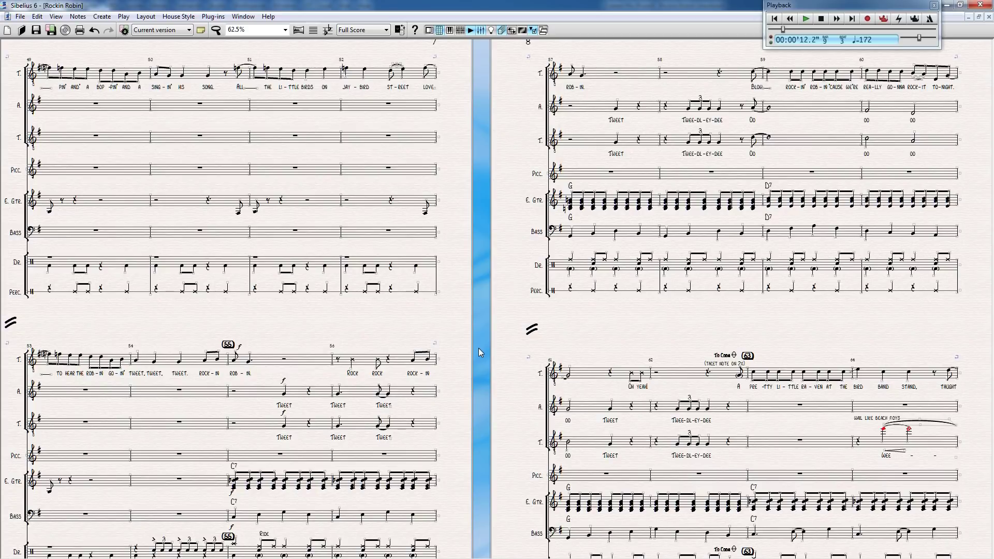
key("Page_Up")
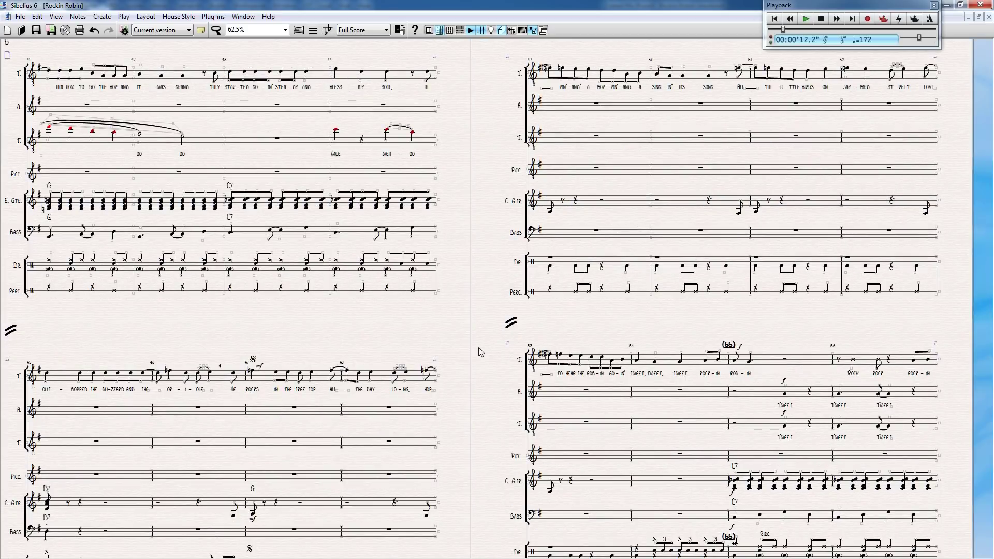
- Examine the guitar and bass chord symbols in bars 41–44 on page 6, along with the facing page 7
key("Page_Up")
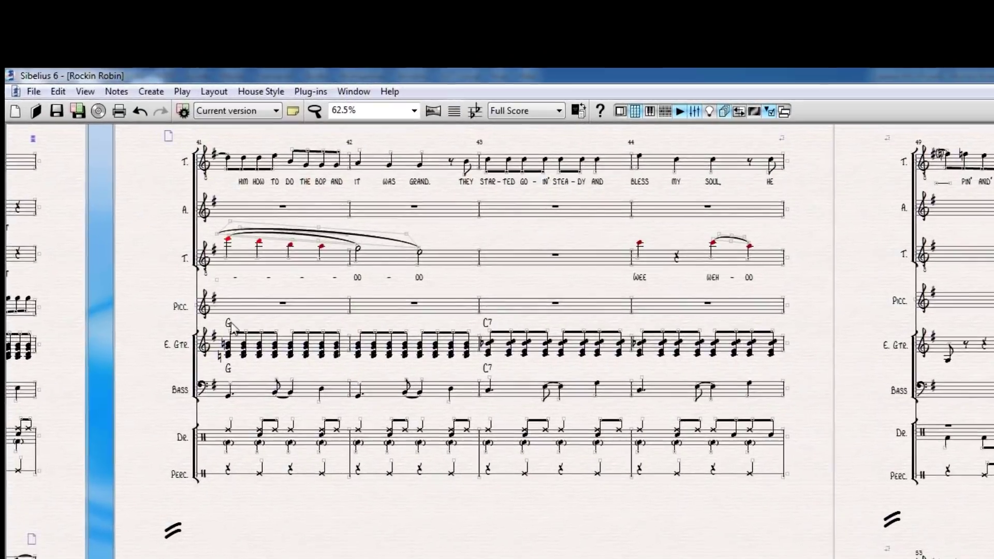
left_click_drag(156, 177, 333, 179)
left_click_drag(424, 284, 218, 350)
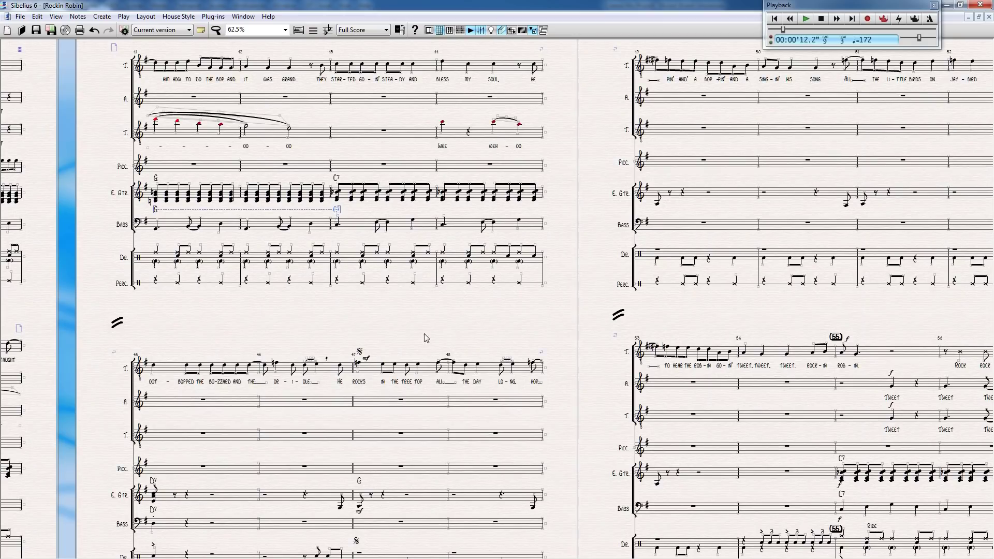
left_click_drag(424, 338, 361, 311)
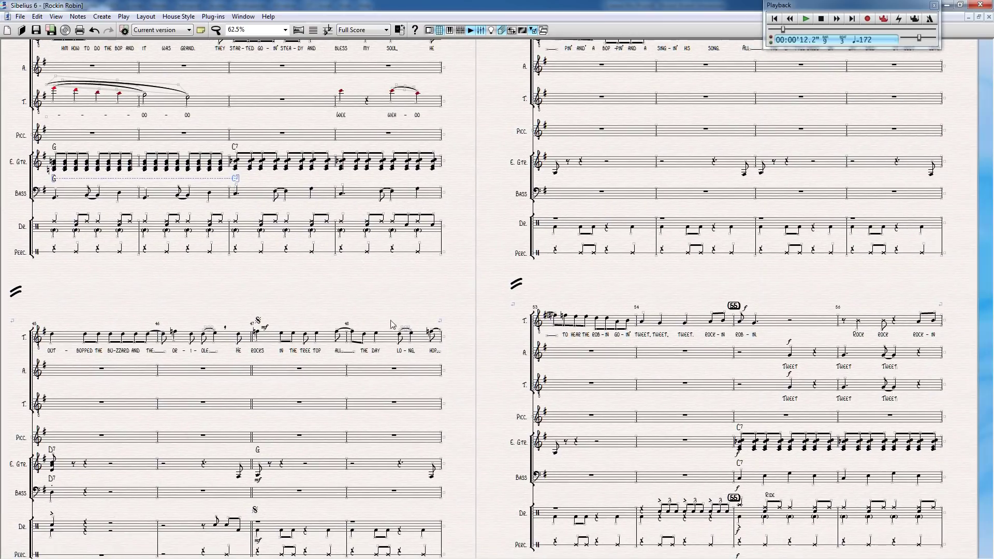
left_click_drag(424, 334, 469, 423)
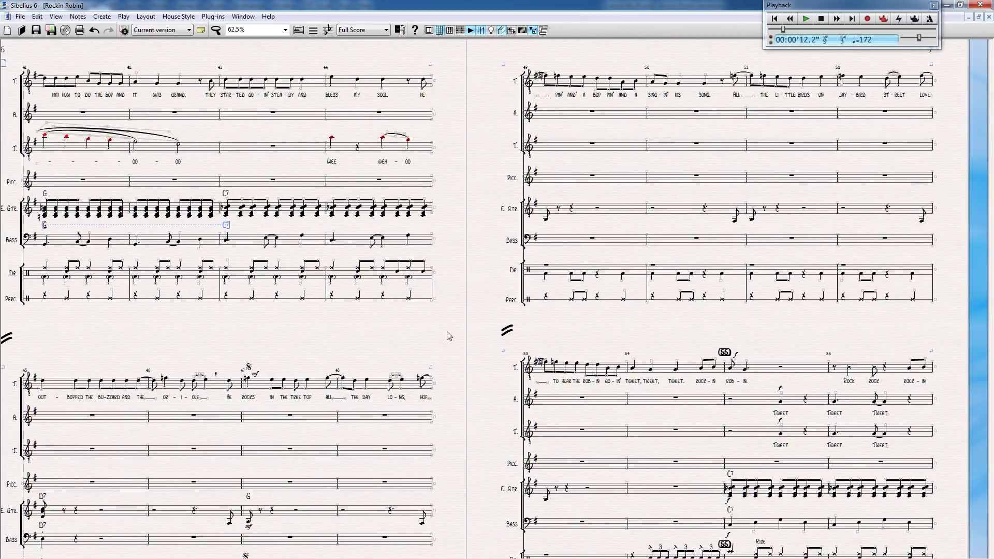
- Examine the piccolo solo in bars 26–29, clear the selection and return to the first page of the score
key("Home")
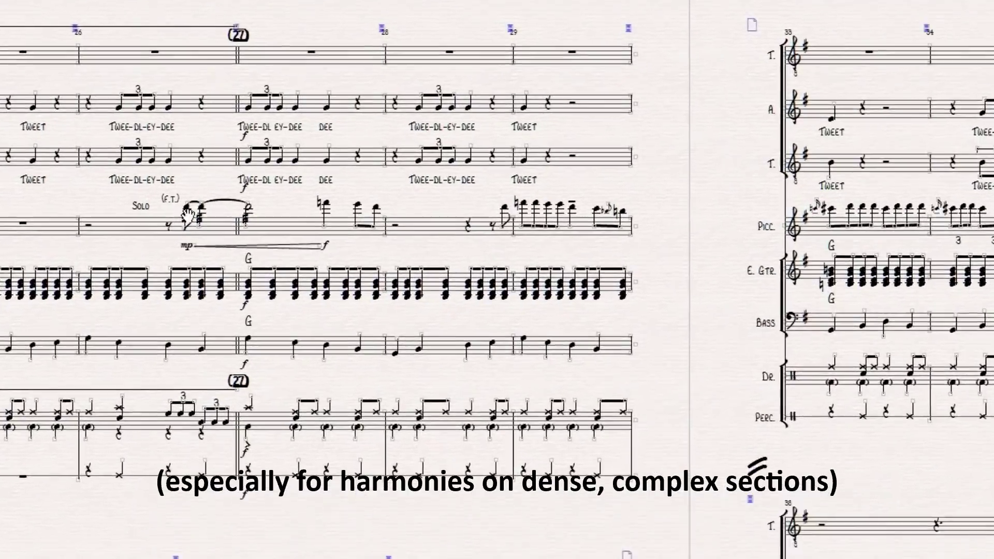
left_click(171, 177)
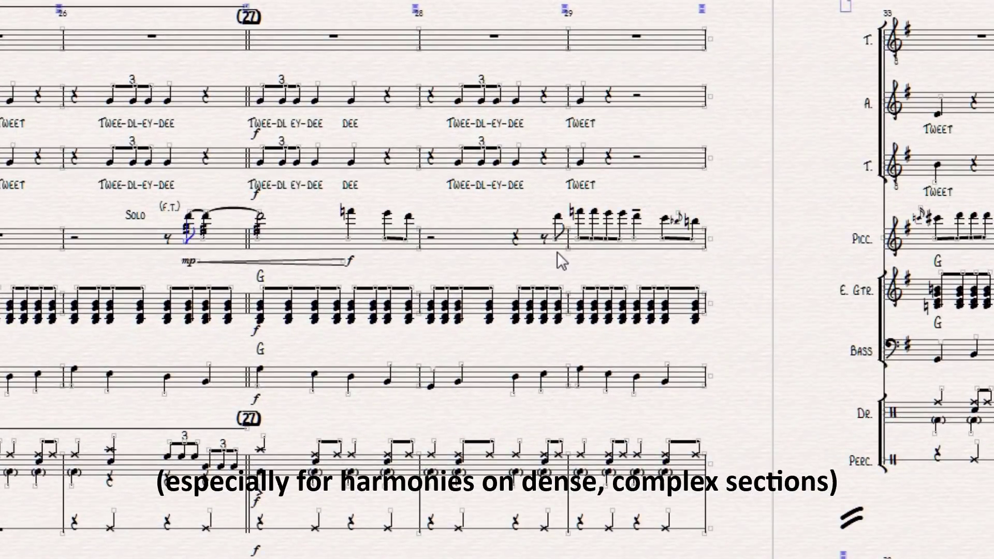
key("Escape")
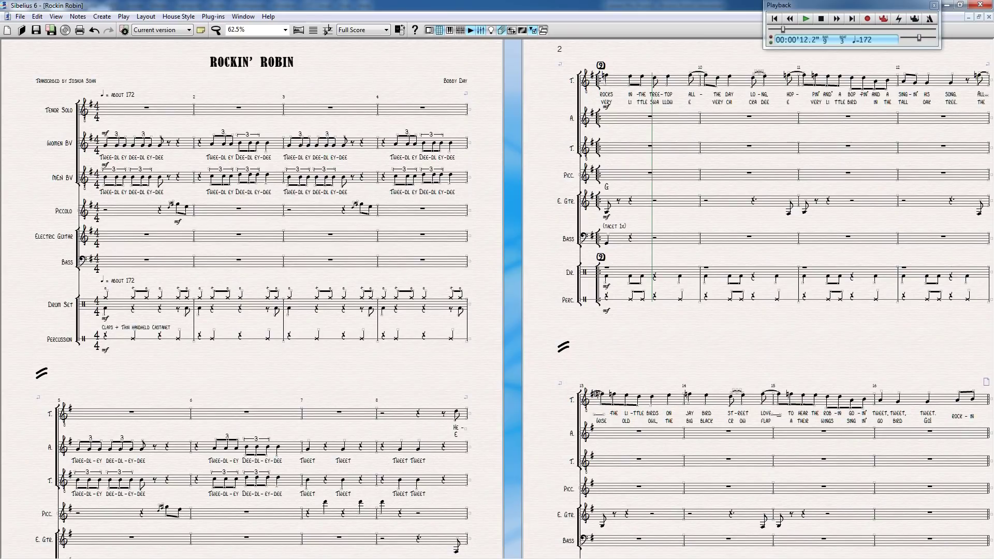
- Switch to the Cubase project, unmute the original Rockin' Robin track and mute the slowed-down track
left_click(946, 4)
left_click(154, 247)
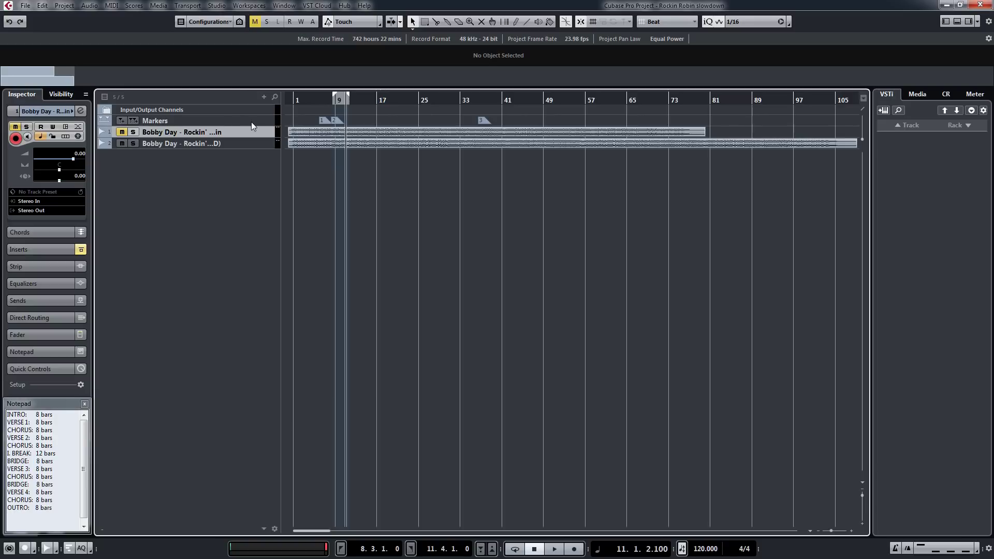
left_click(121, 133)
left_click(120, 144)
- Play the soloed original track from marker 3 near bar 36, stop, and take the track out of solo
key("shift+n")
key("s")
key("space")
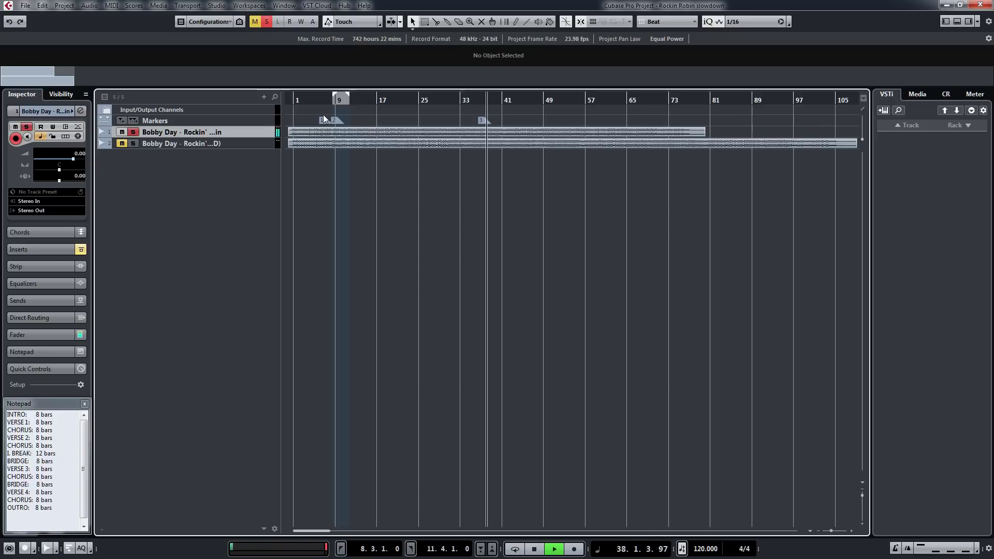
key("space")
key("space")
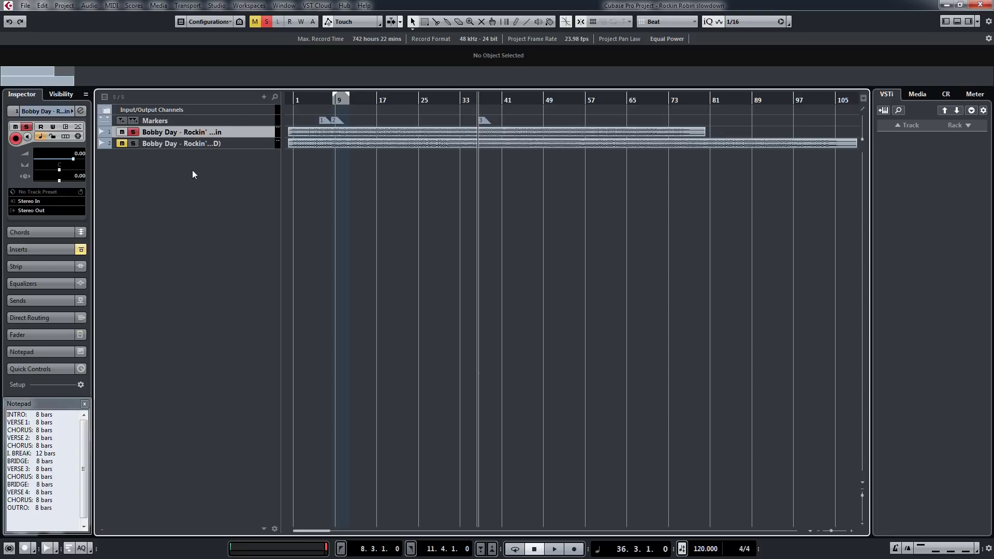
left_click(132, 132)
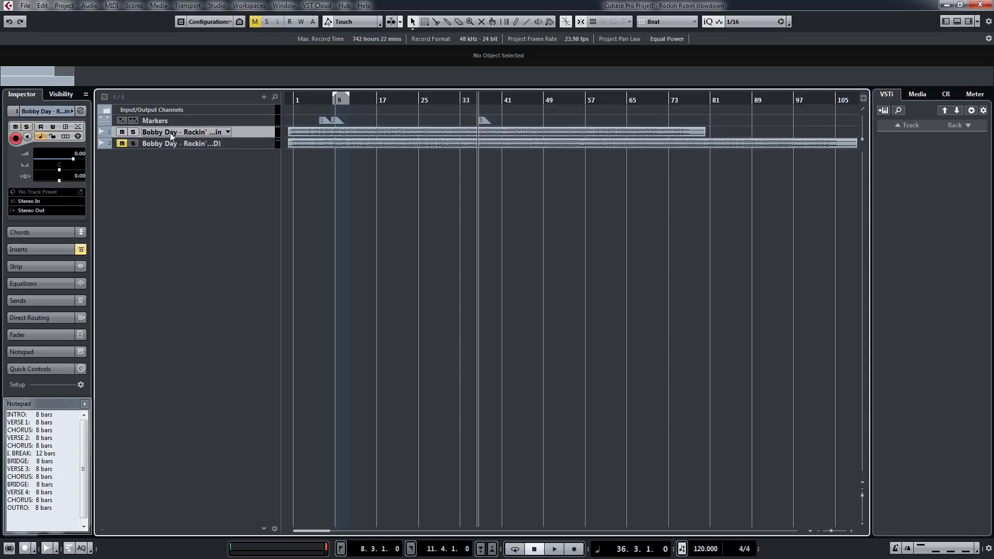
- Open the original track's channel settings and enable the pre-EQ high-cut filter with a low cutoff that leaves mainly the bass
left_click(81, 110)
left_click_drag(218, 67, 318, 124)
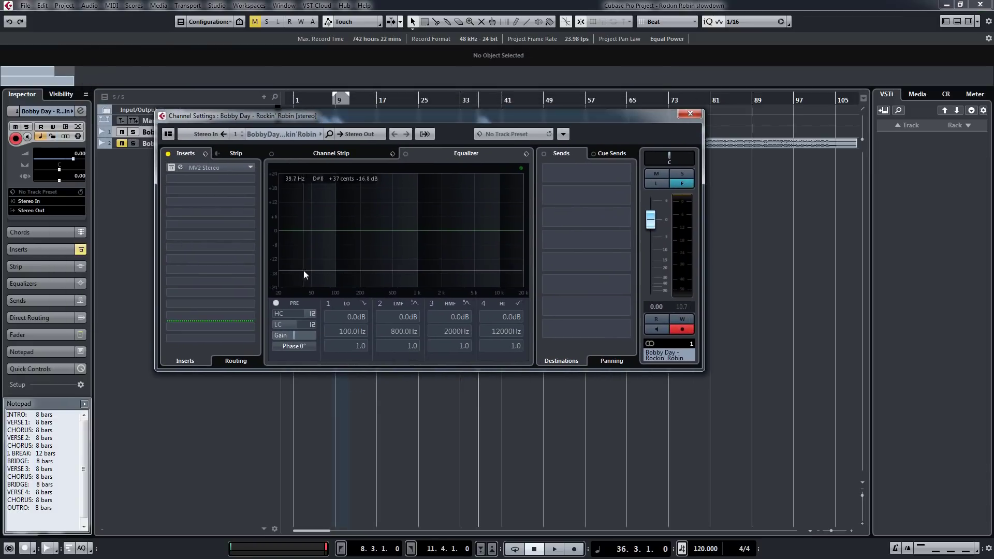
left_click(276, 314)
mouse_move(305, 316)
left_mouse_down()
mouse_move(268, 315)
mouse_move(286, 318)
left_mouse_up()
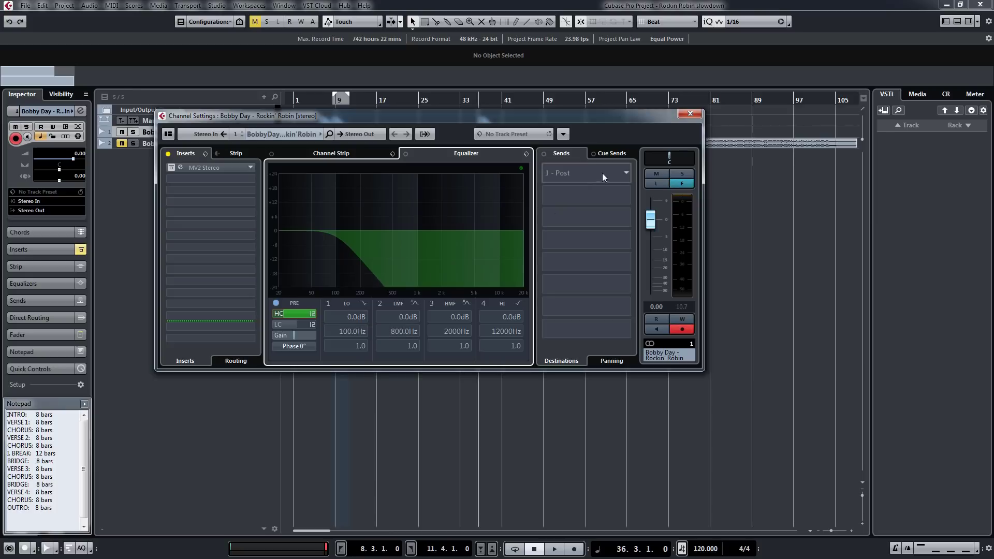
- Play the bass-filtered original track briefly from bar 36 and stop
key("space")
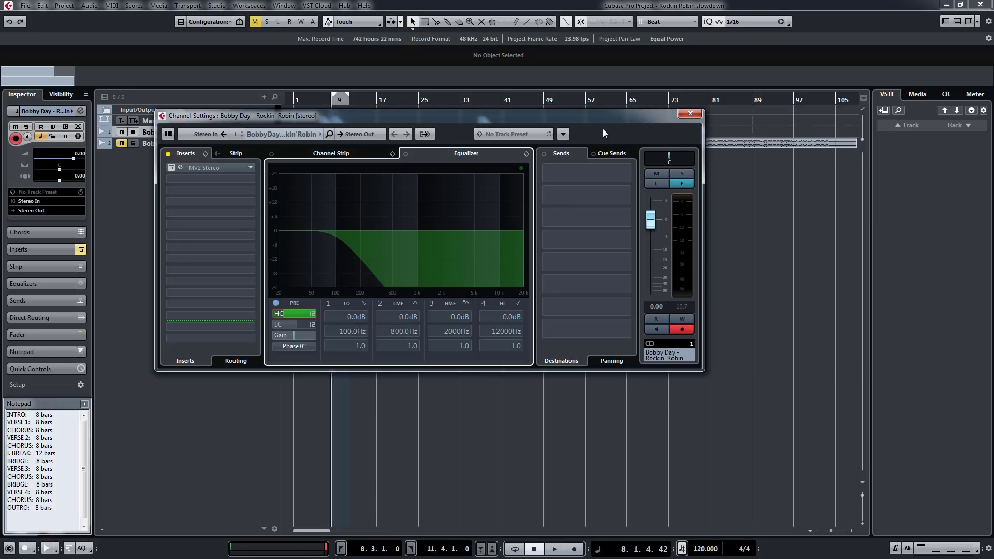
key("space")
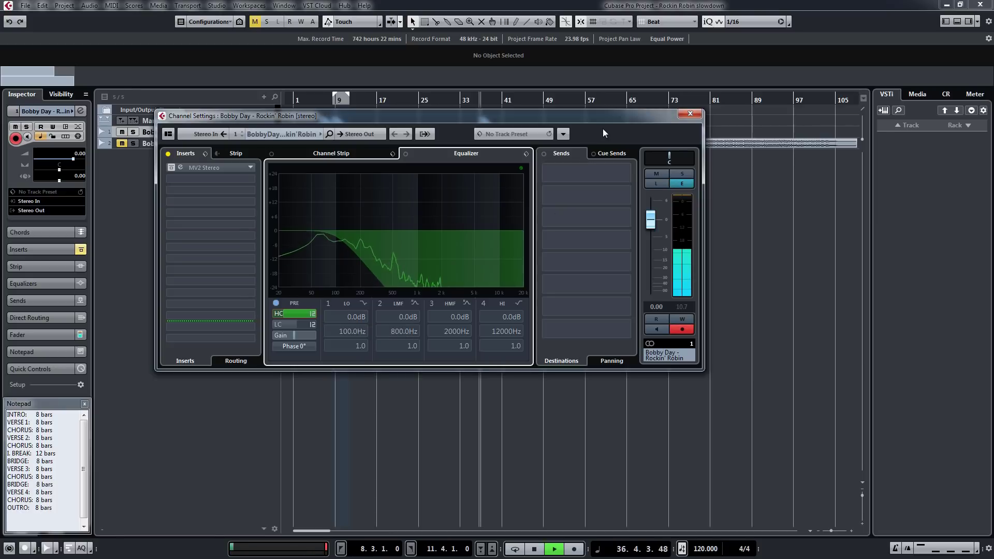
key("space")
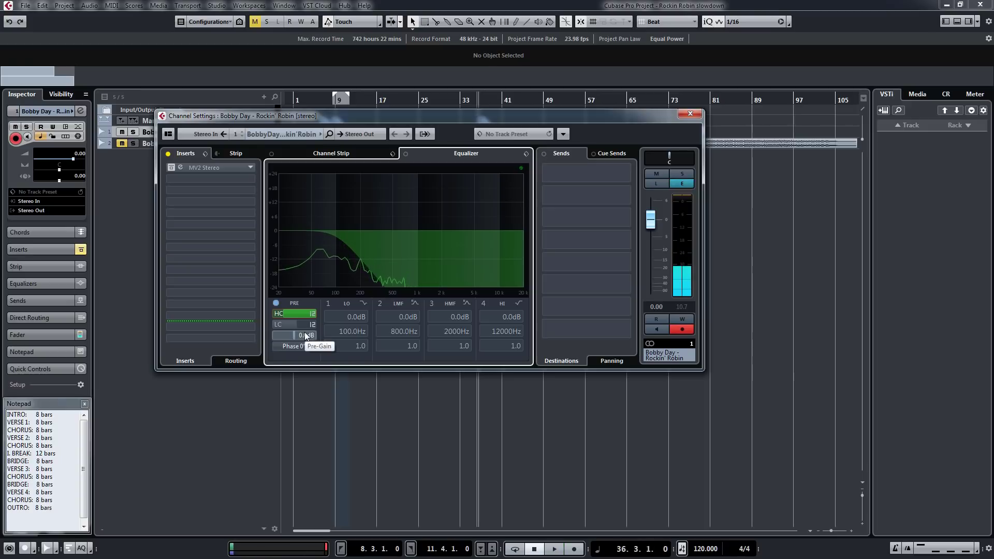
- Raise the original track's pre-gain to 13.8 dB while playing the bass passage from bar 36, and stop playback
left_click_drag(293, 337, 315, 337)
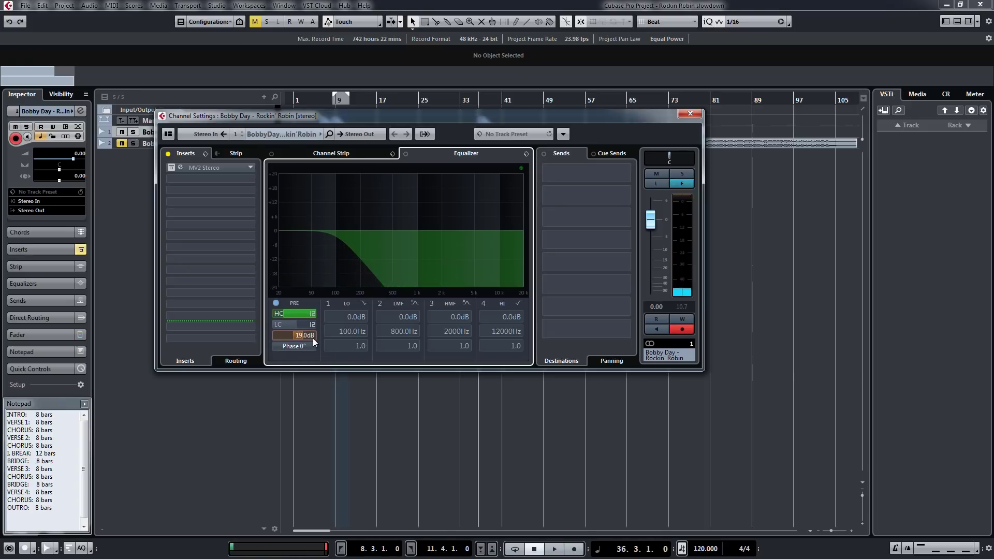
key("space")
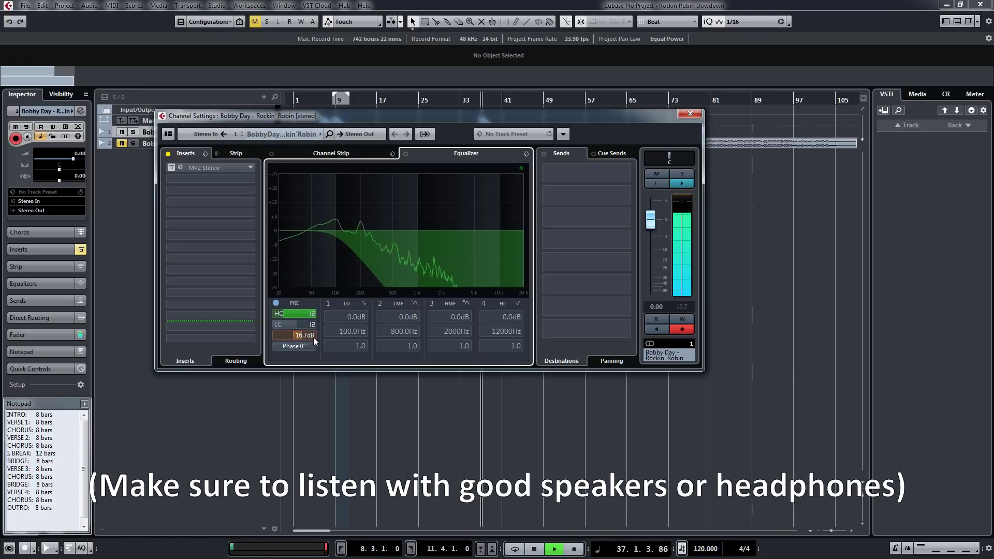
left_click_drag(312, 337, 299, 340)
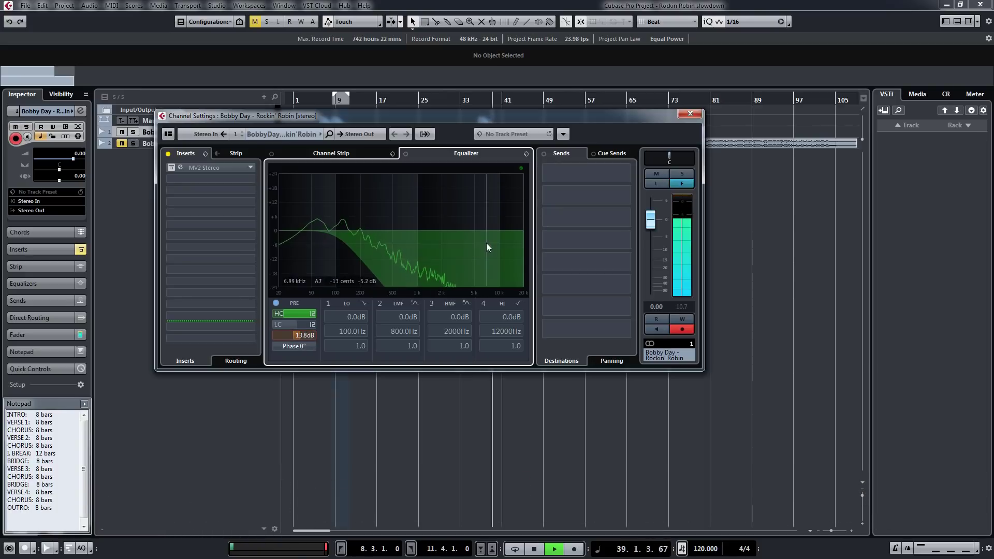
key("space")
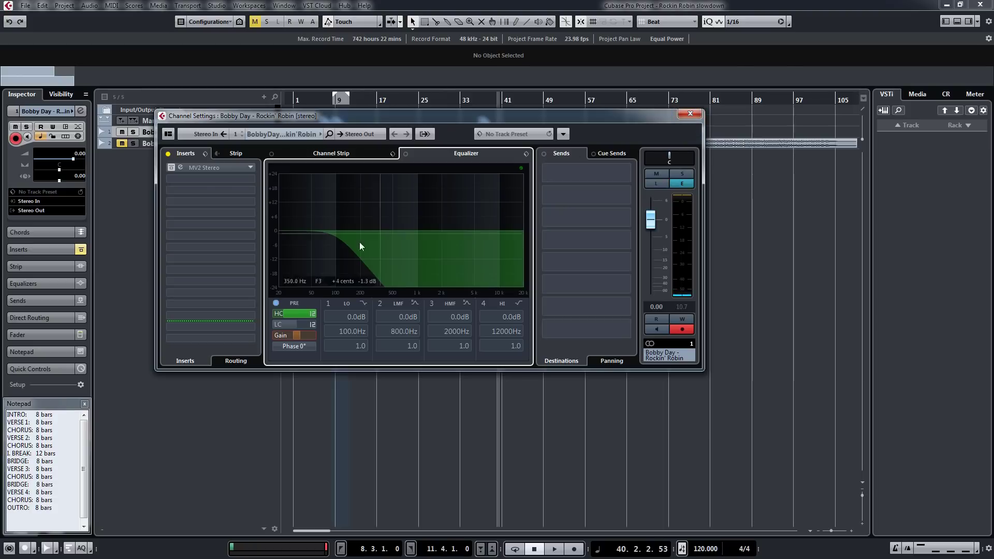
- Raise the high-cut frequency and enable the low-cut filter at 1321 Hz, and move the channel settings clear of the tracks
left_click_drag(295, 315, 340, 316)
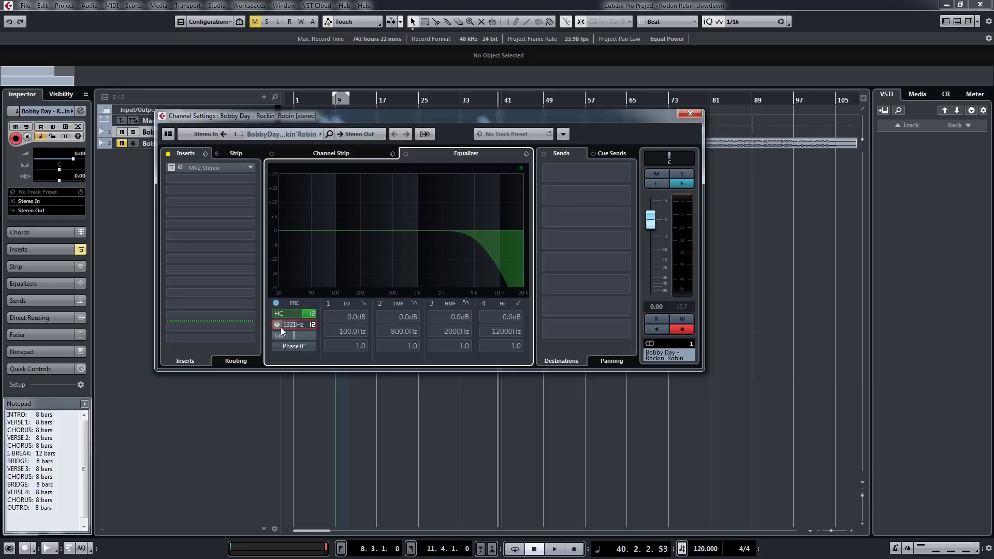
left_click(281, 326)
left_click_drag(485, 110, 521, 208)
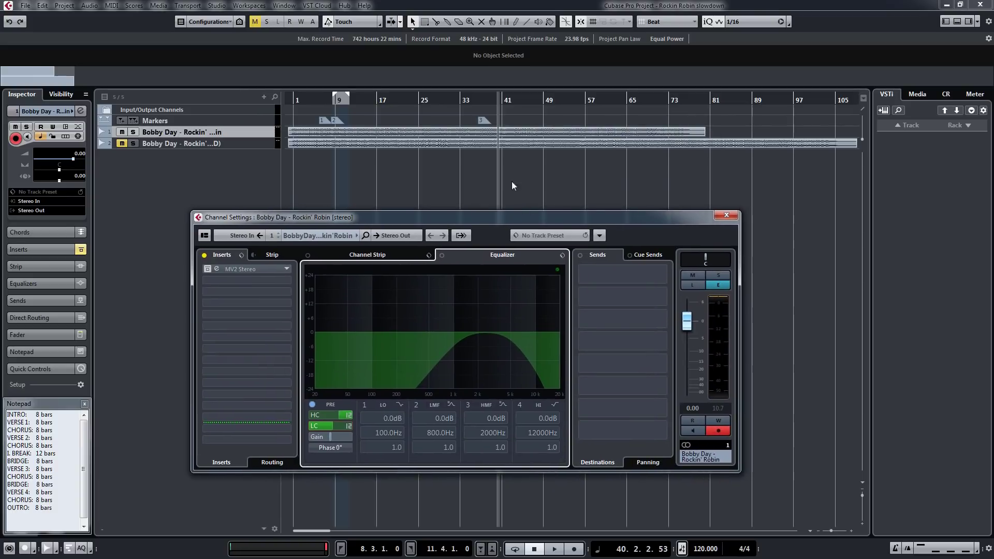
- Move the playback position to about bar 28, disable both cut filters and play the original track unfiltered
left_click(397, 100)
left_click(434, 160)
key("e")
left_click(303, 377)
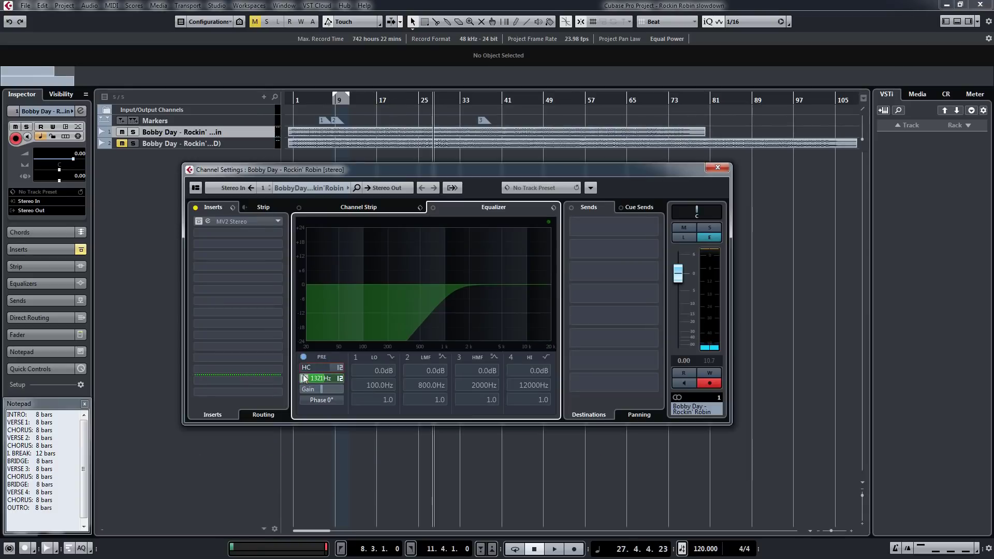
left_click(304, 379)
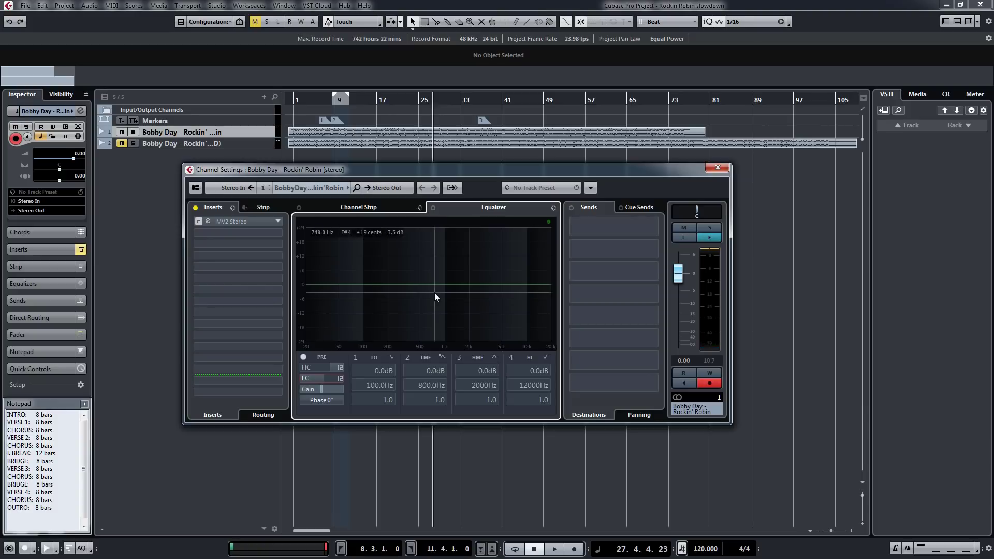
key("space")
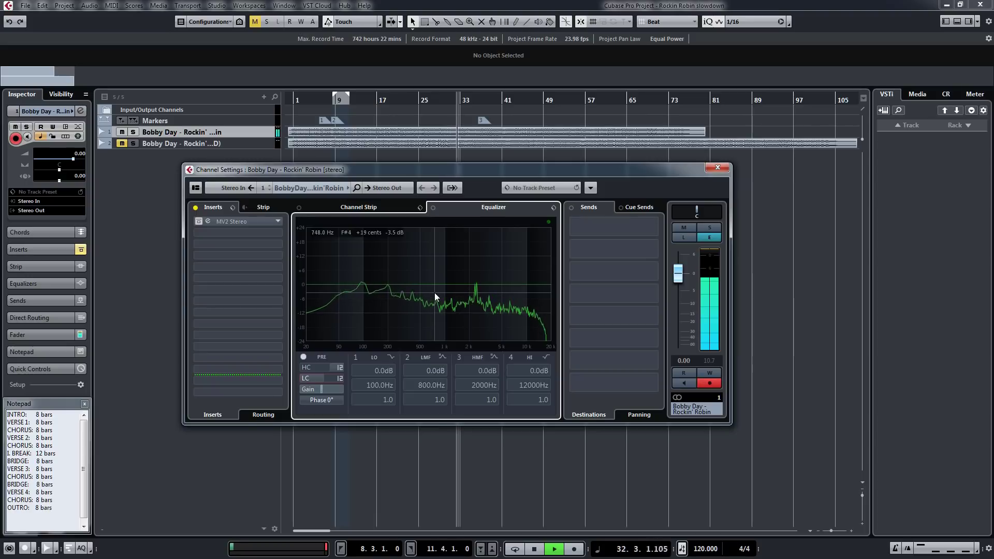
key("space")
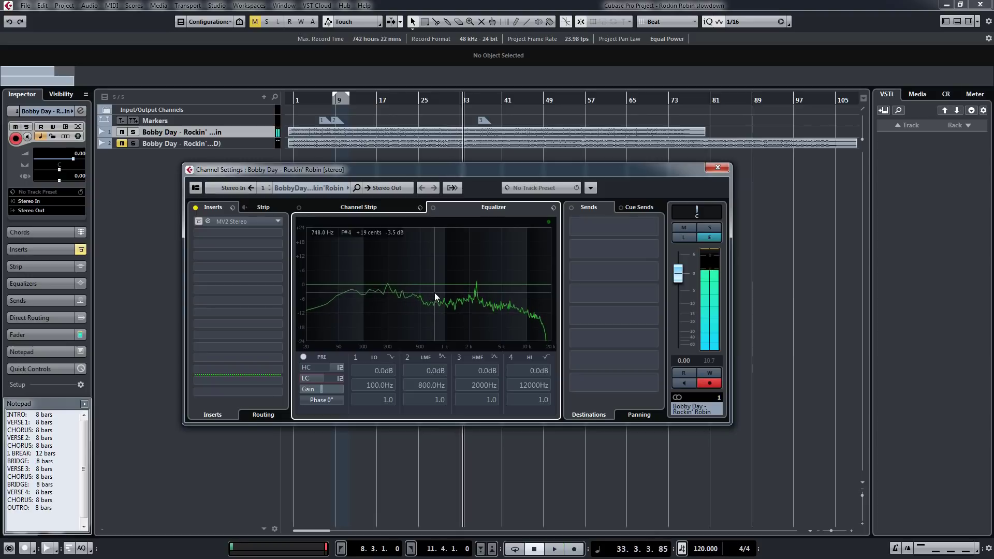
- Re-enable the high-cut and low-cut filters and play the filtered passage from about bar 28
left_click(304, 367)
left_click(303, 379)
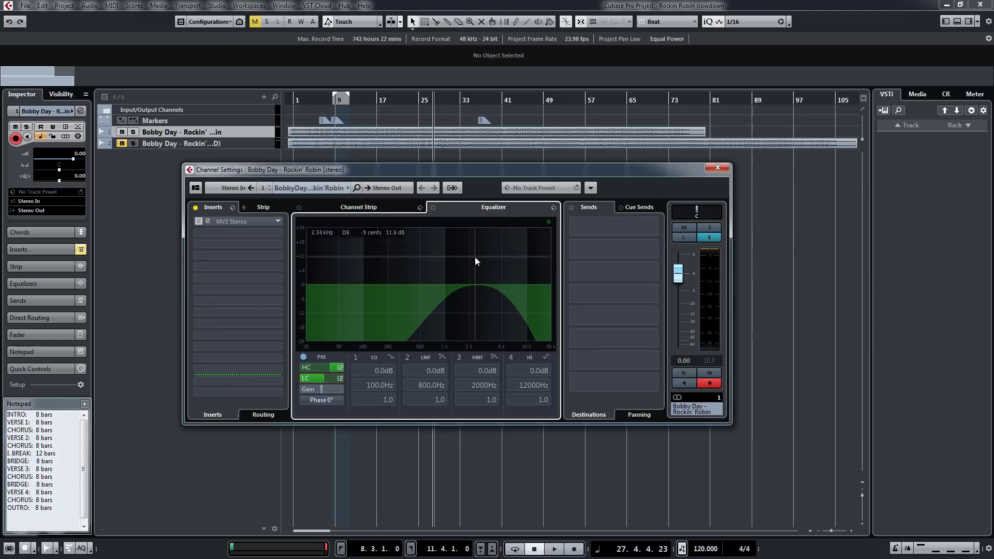
key("space")
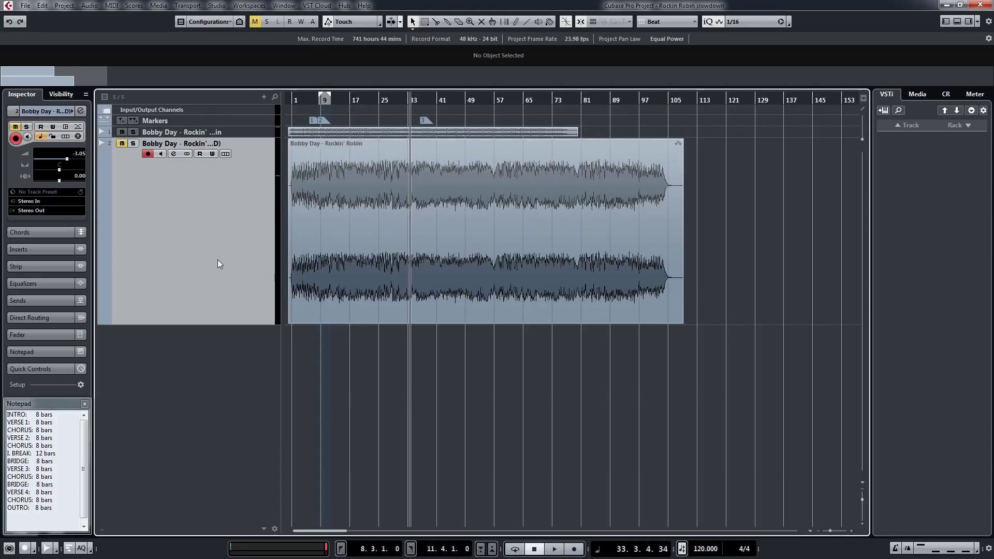
- Open the slowed-down track's channel settings and load the MV2 Stereo dynamics plug-in in the first insert slot
left_click(174, 154)
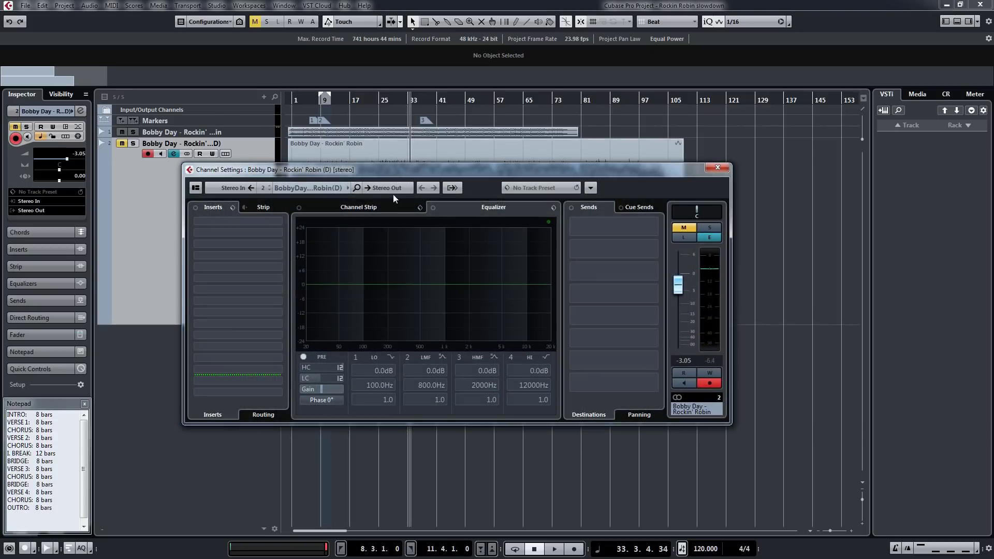
left_click(262, 225)
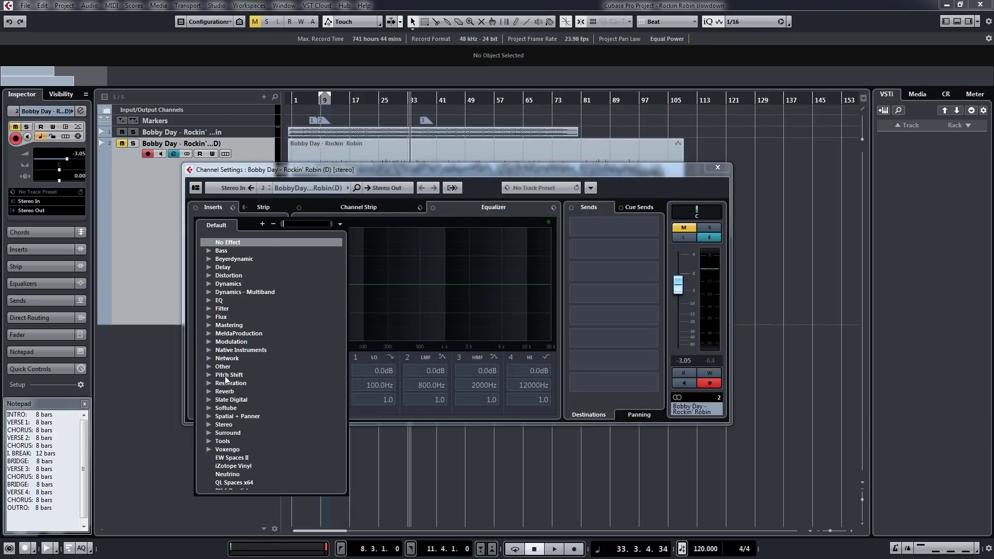
left_click(209, 283)
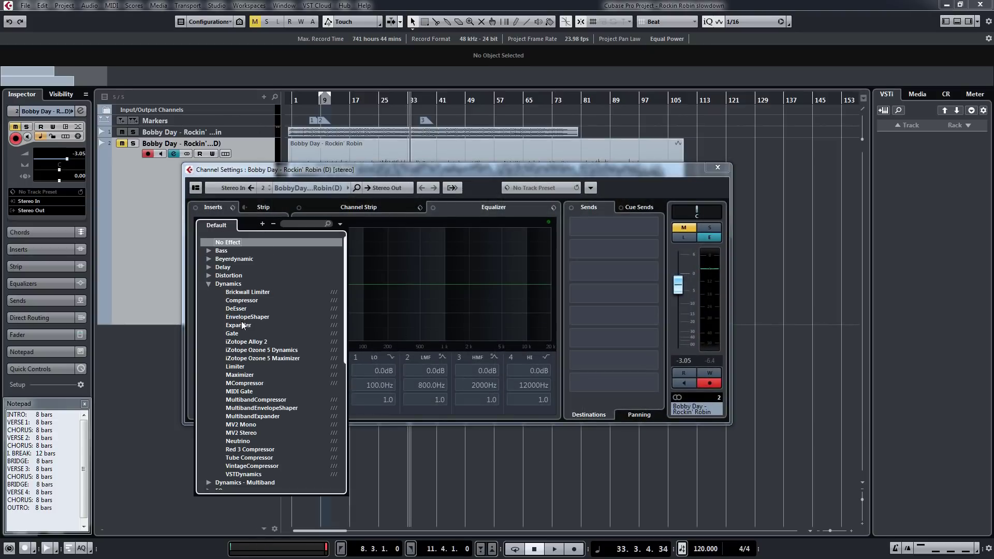
left_click(251, 434)
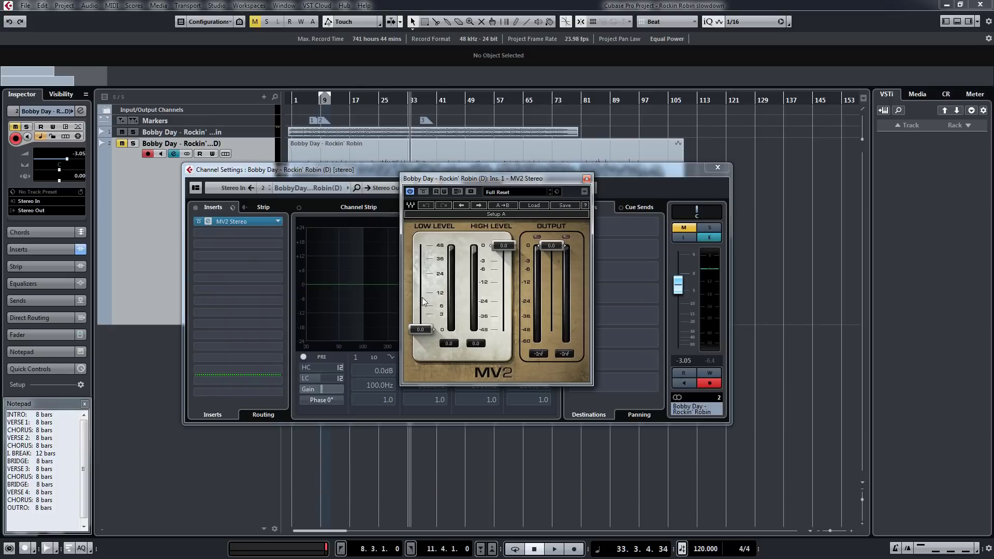
- Try MV2's low level at 6.9, reset it to 0.0 and close the plug-in window
left_click_drag(419, 330, 420, 303)
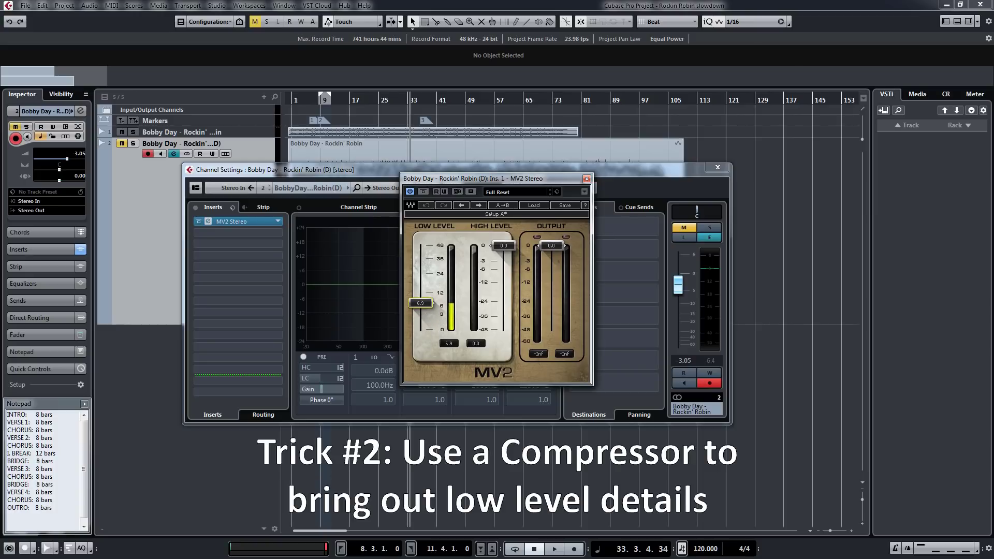
left_click_drag(420, 303, 420, 329)
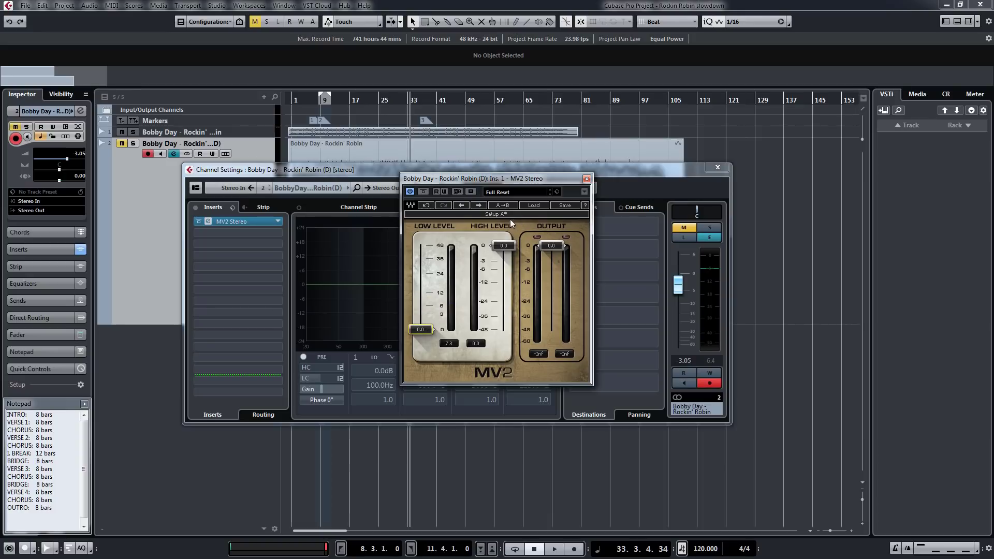
left_click(586, 179)
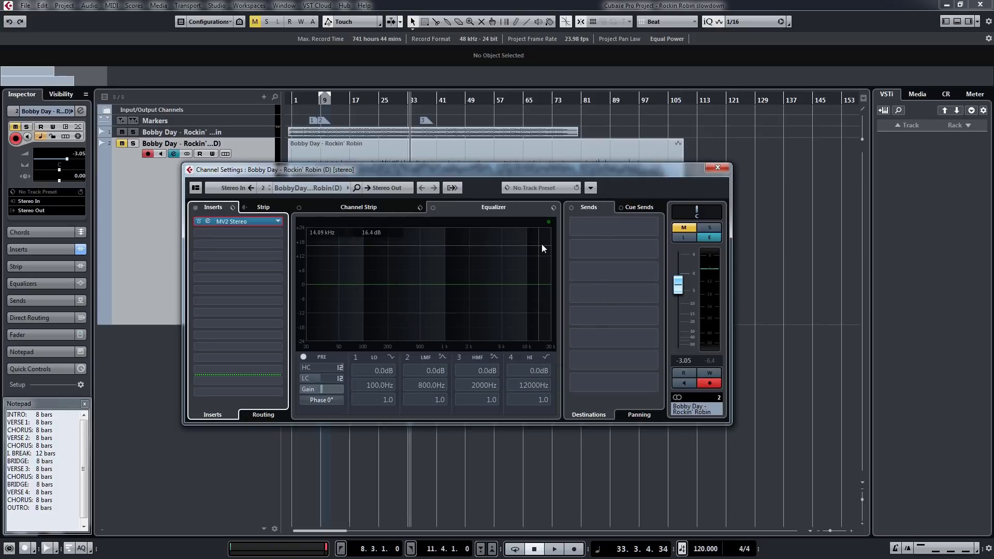
left_click(275, 223)
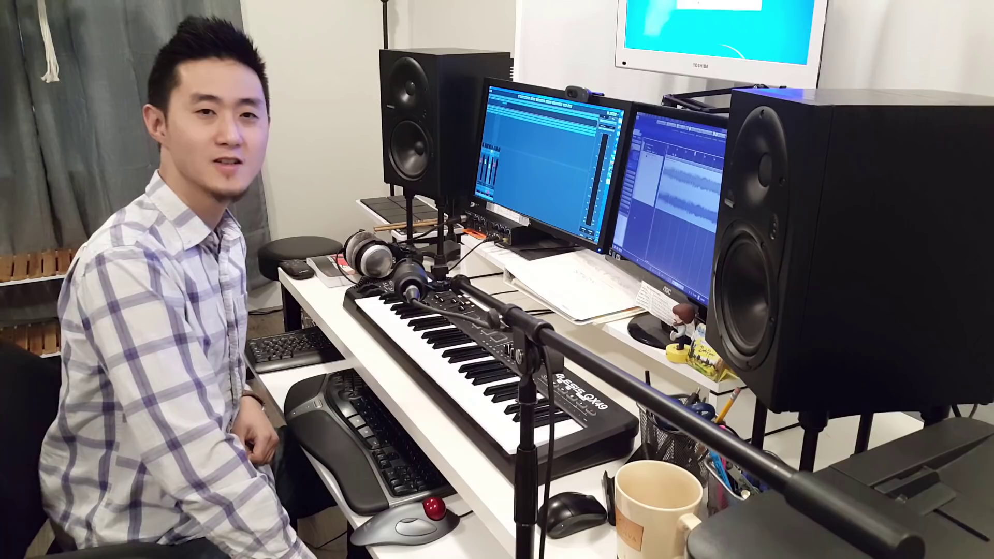